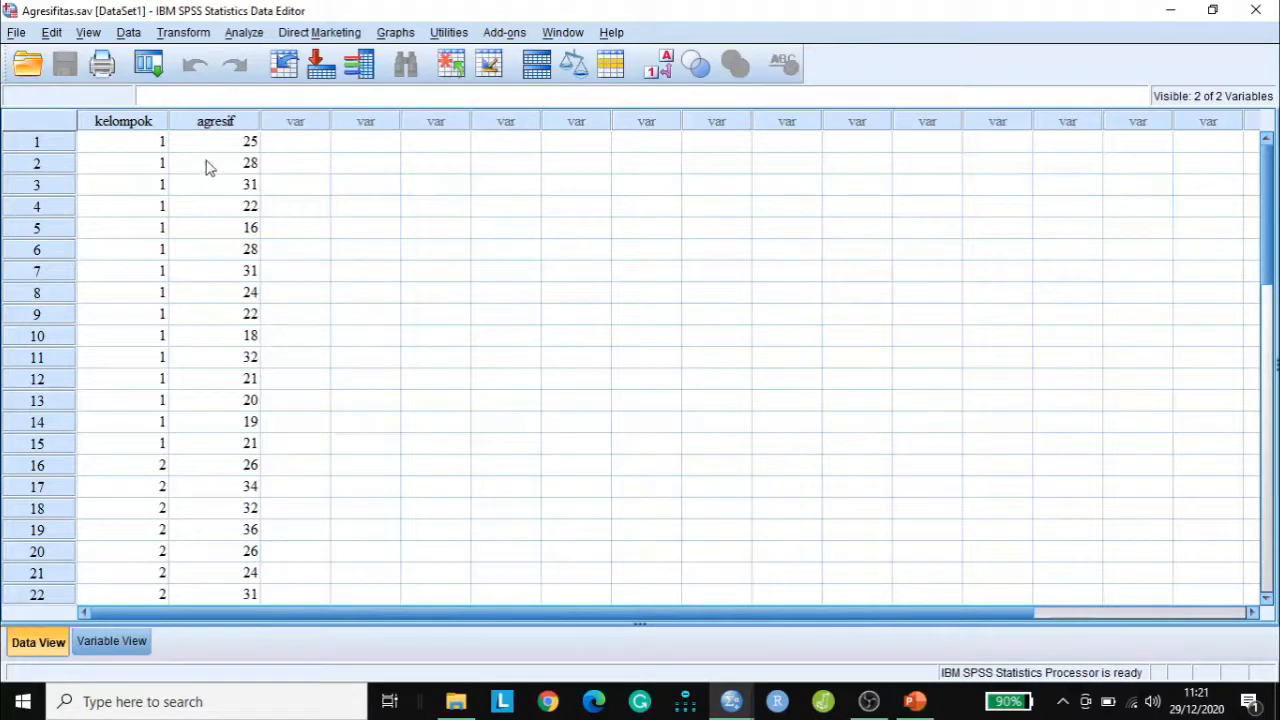
# - Start a nonparametric independent-samples test and try to run it with distributions compared automatically across groups
pyautogui.scroll(3, 331, 478)
pyautogui.click(243, 35)
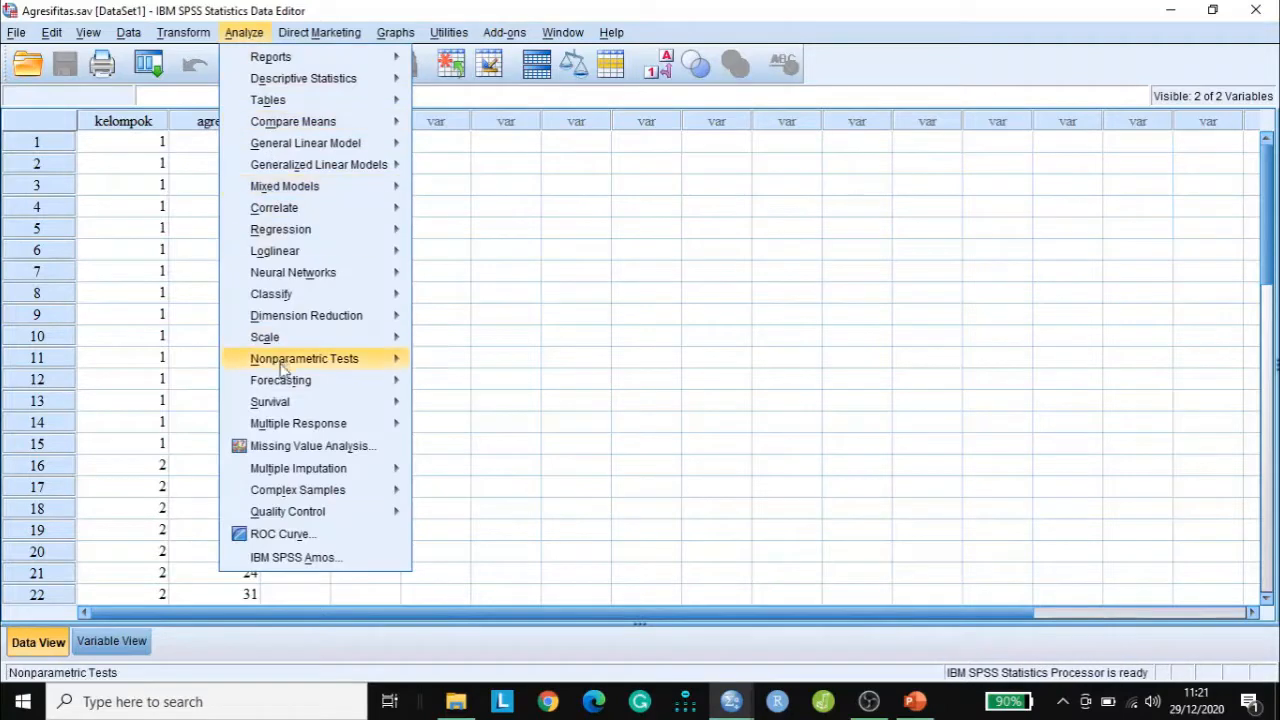
pyautogui.moveTo(287, 370)
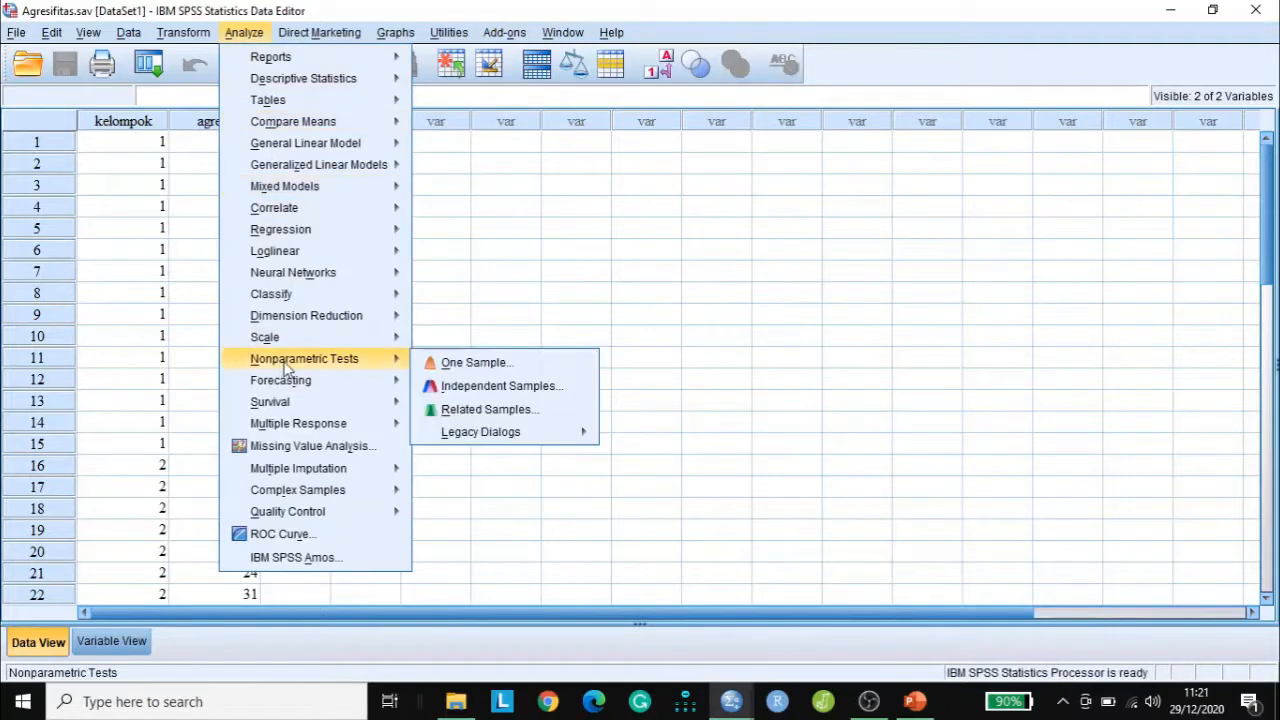
pyautogui.click(486, 388)
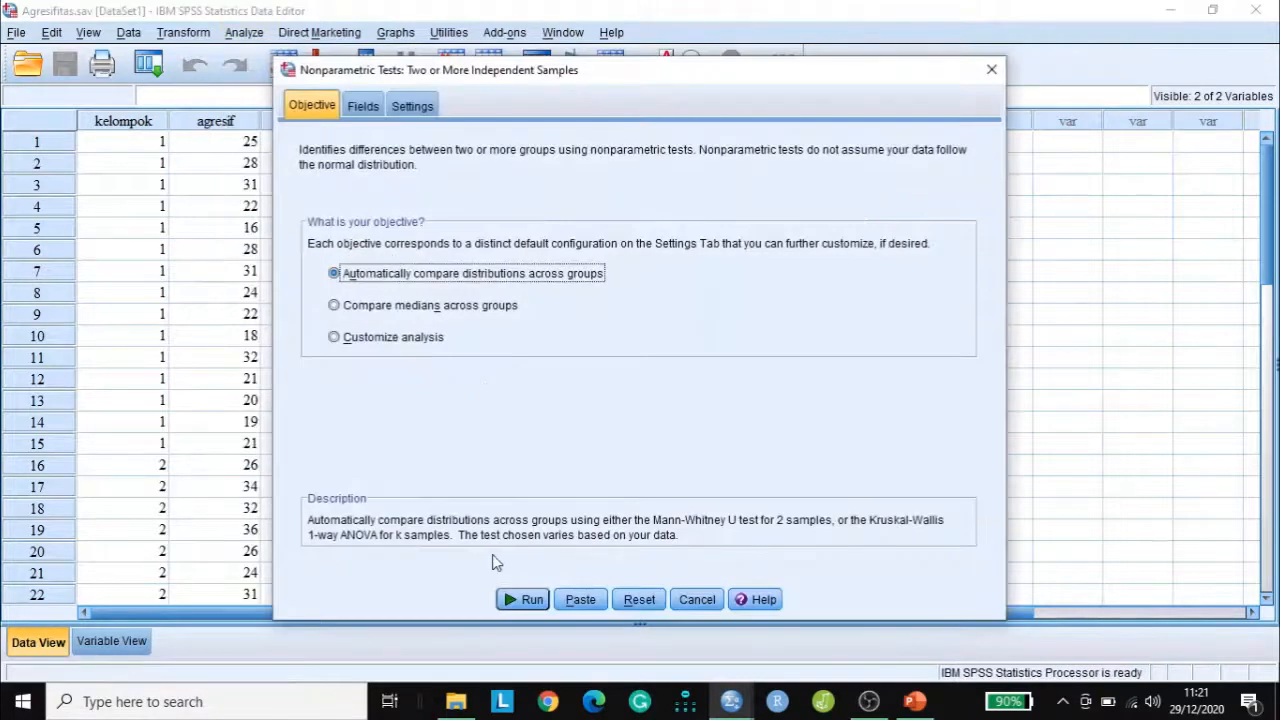
pyautogui.click(527, 600)
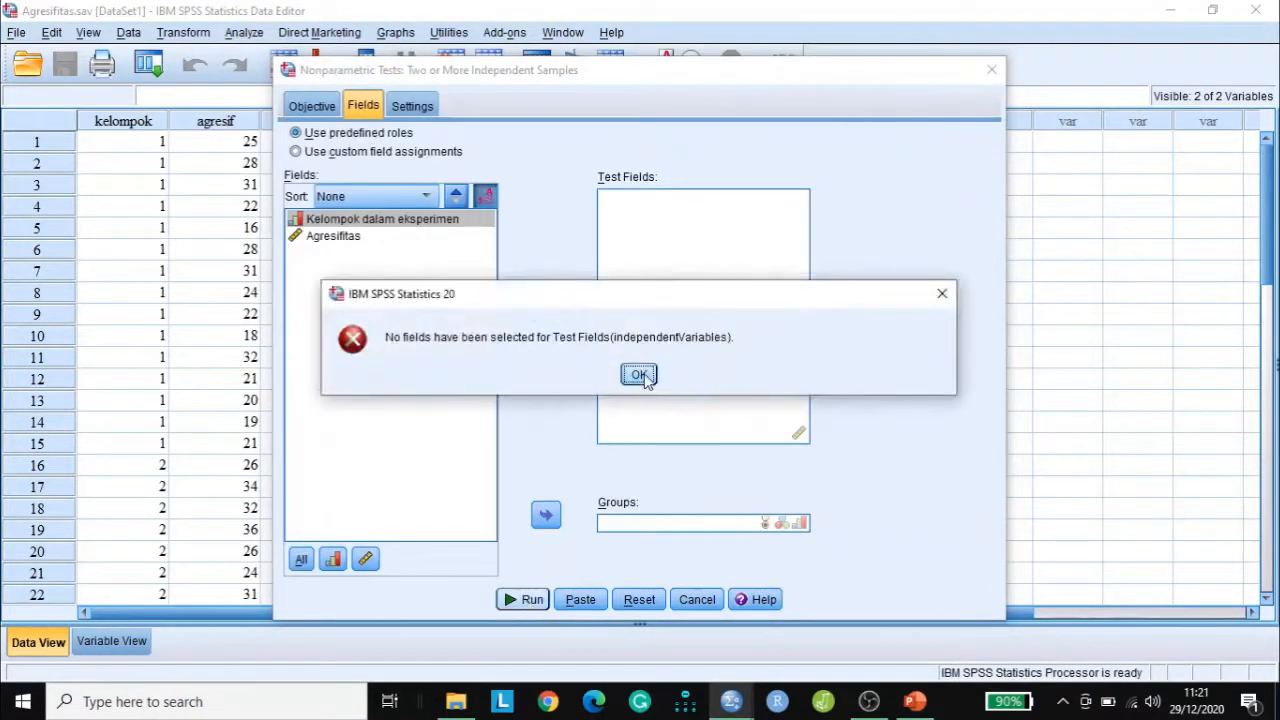
pyautogui.click(640, 378)
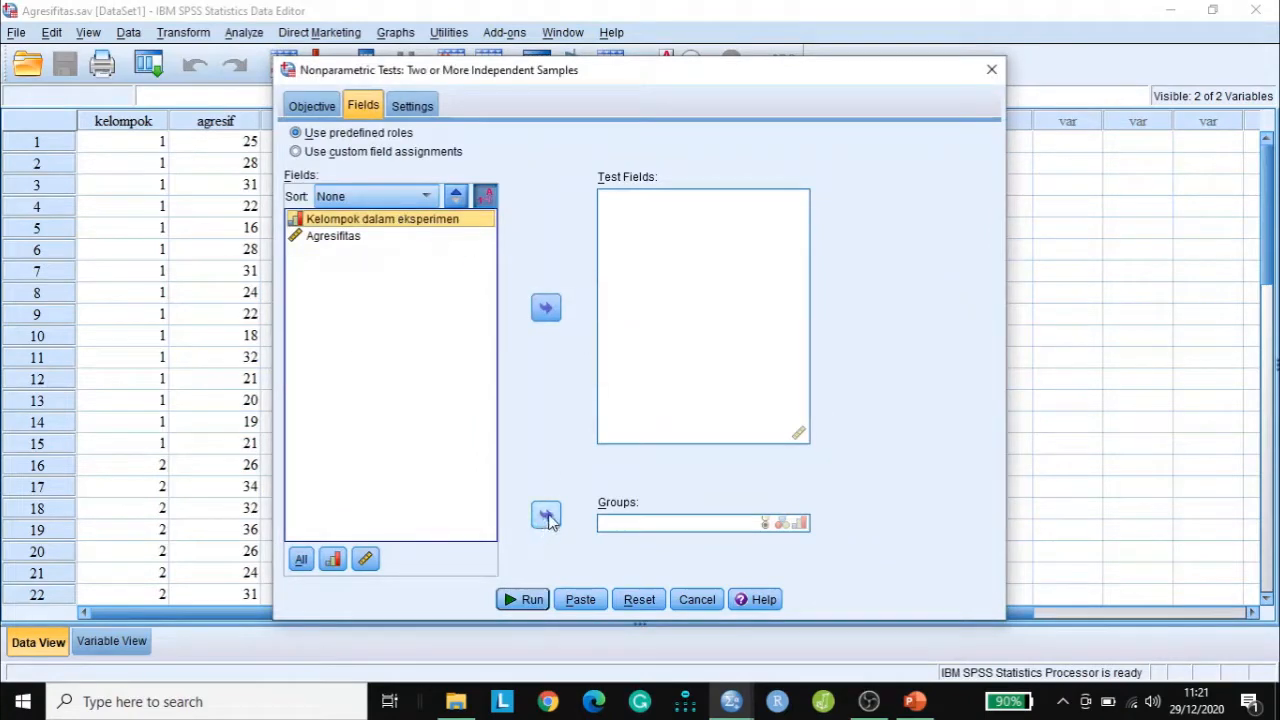
# - Assign Kelompok dalam eksperimen as the grouping field and Agresifitas as the test field, and run the independent-samples test
pyautogui.click(546, 515)
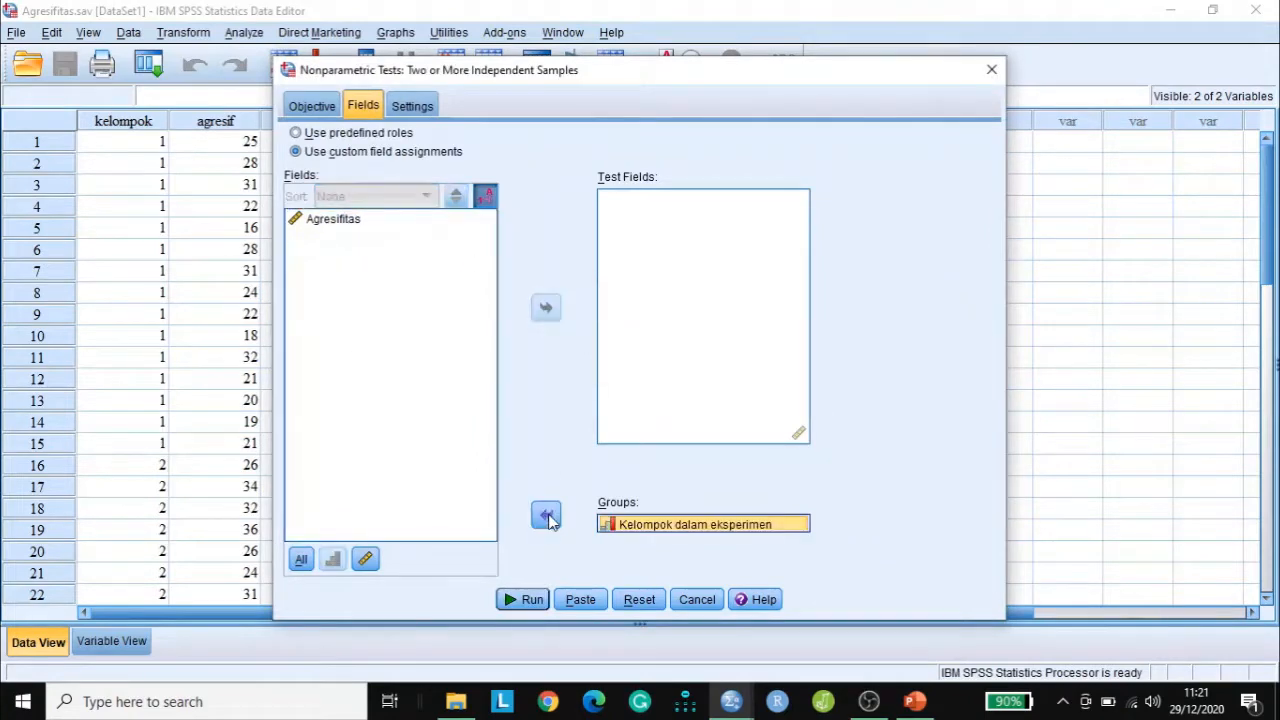
pyautogui.click(342, 219)
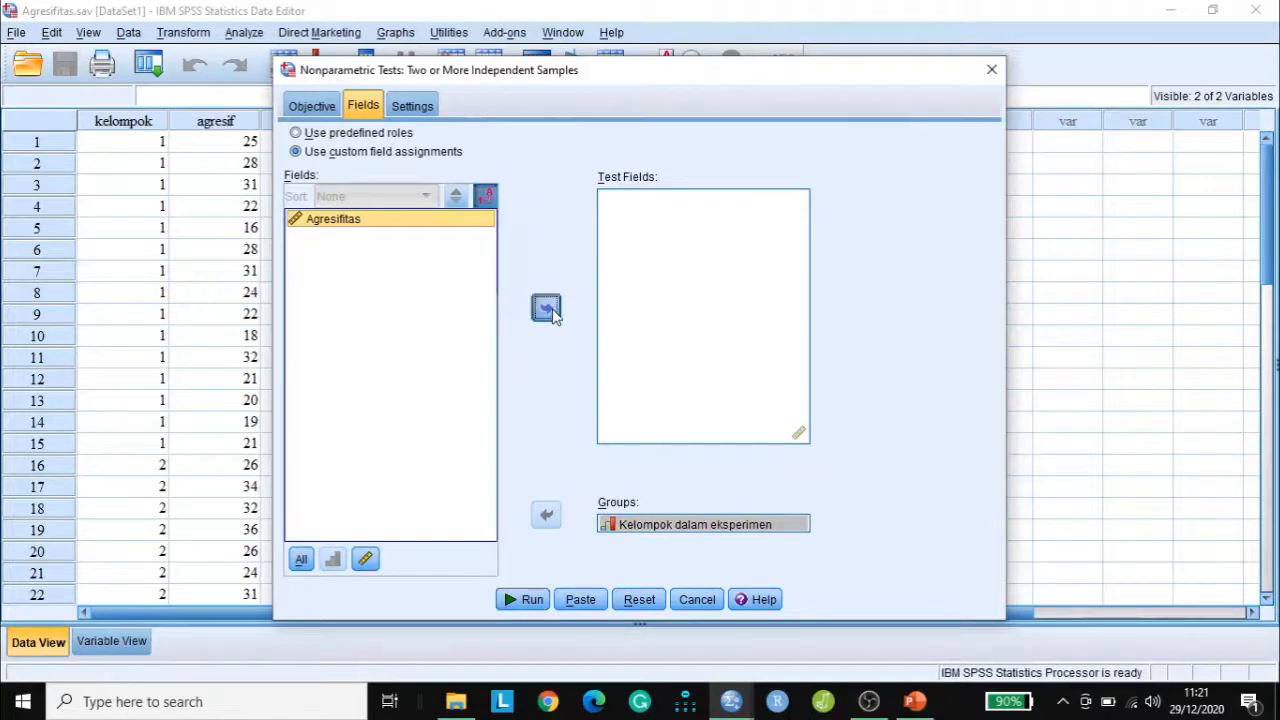
pyautogui.click(550, 310)
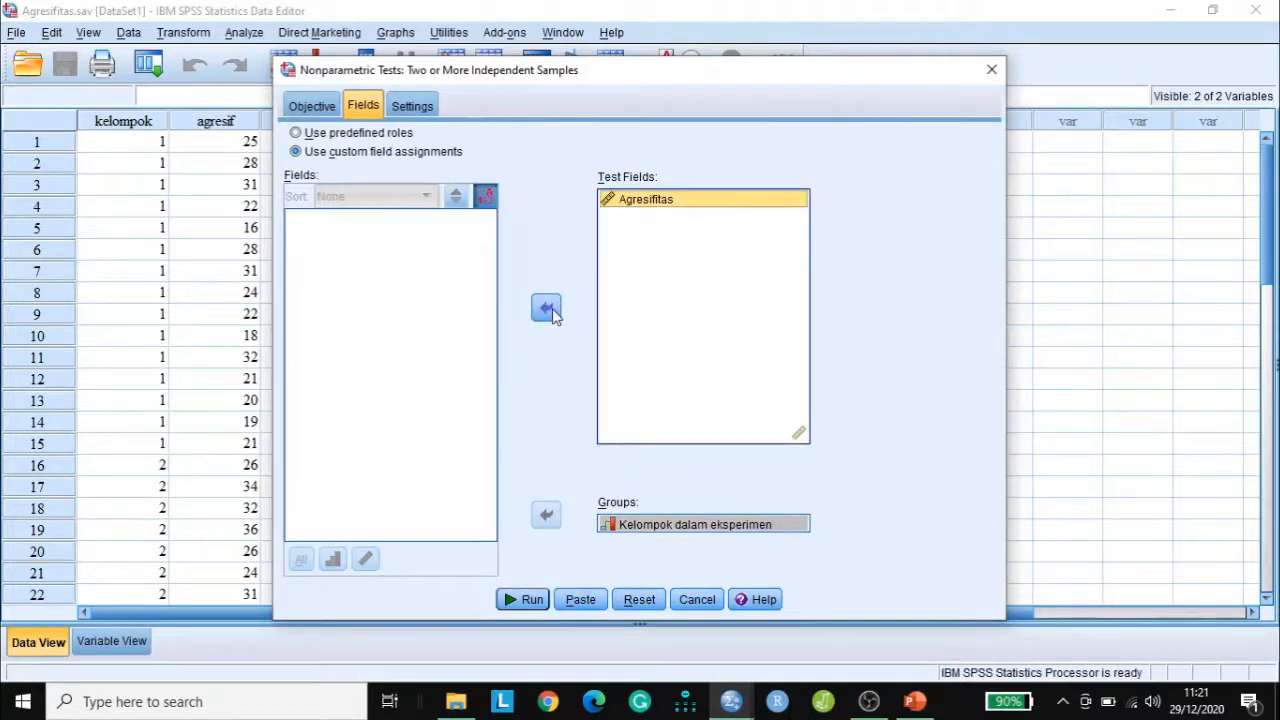
pyautogui.click(521, 601)
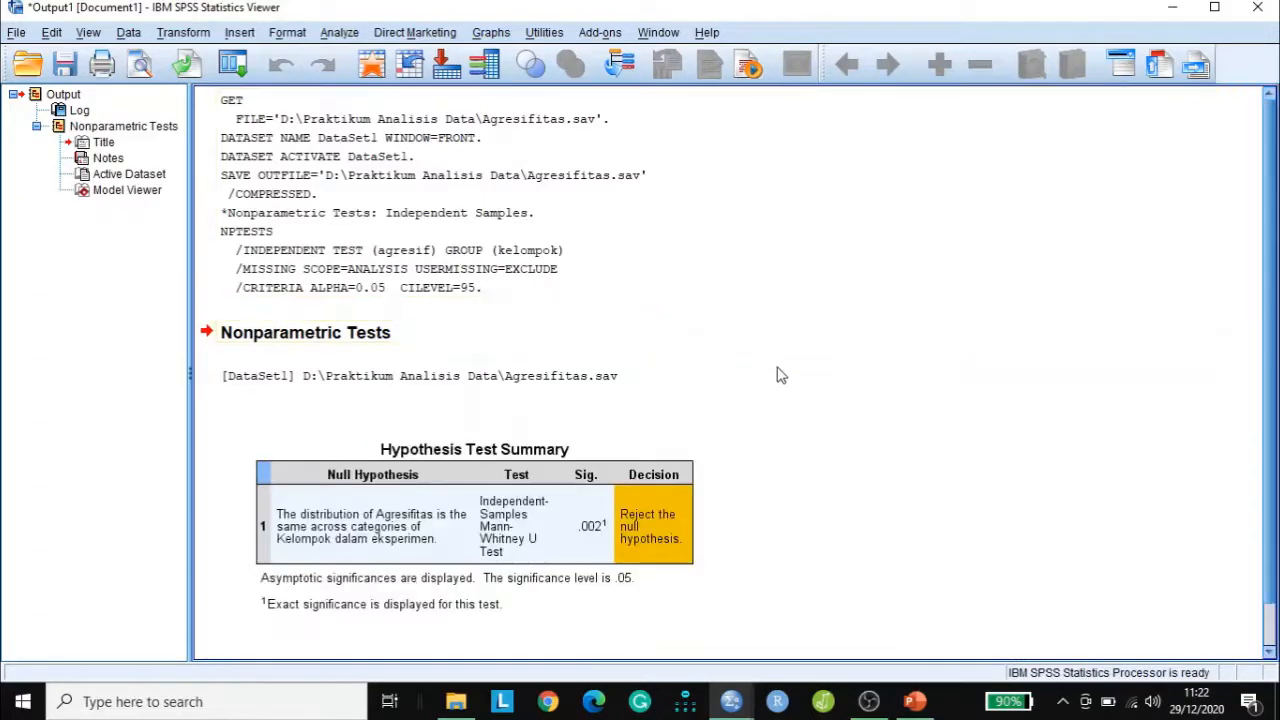
pyautogui.scroll(-1, 765, 458)
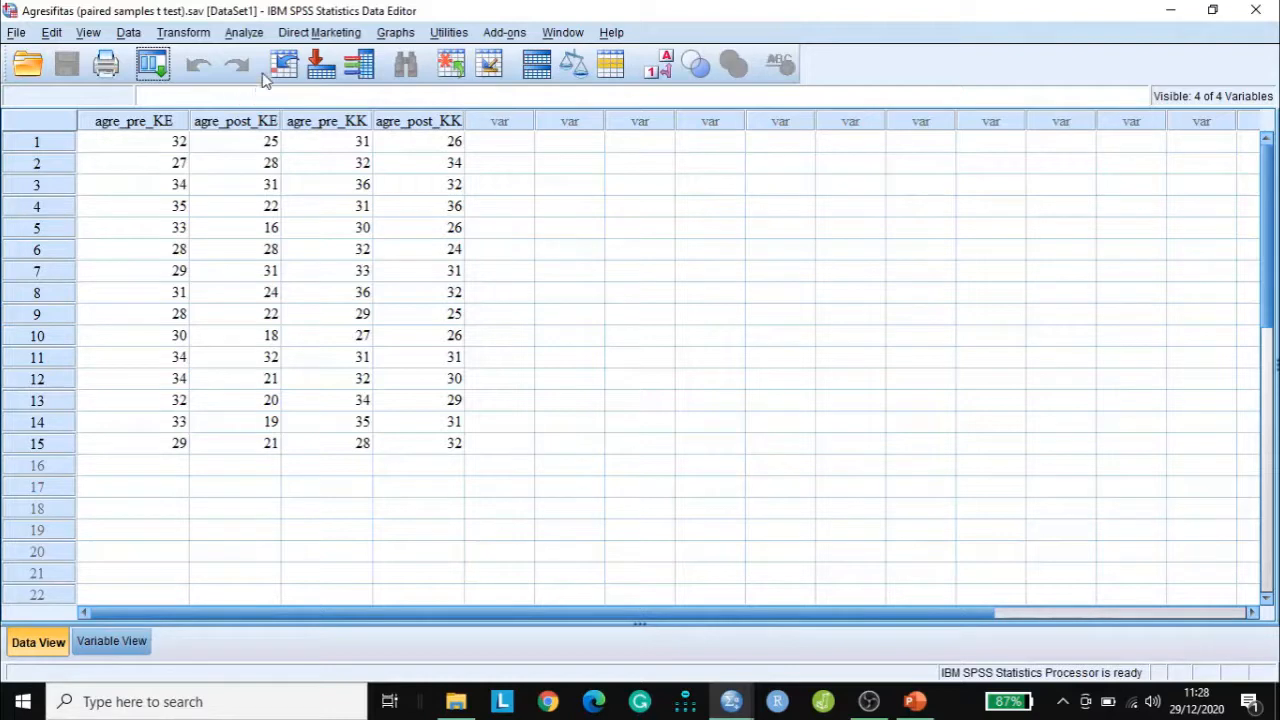
# - Start a nonparametric related-samples test on the pre/post data and try to run it with the automatic comparison
pyautogui.click(245, 33)
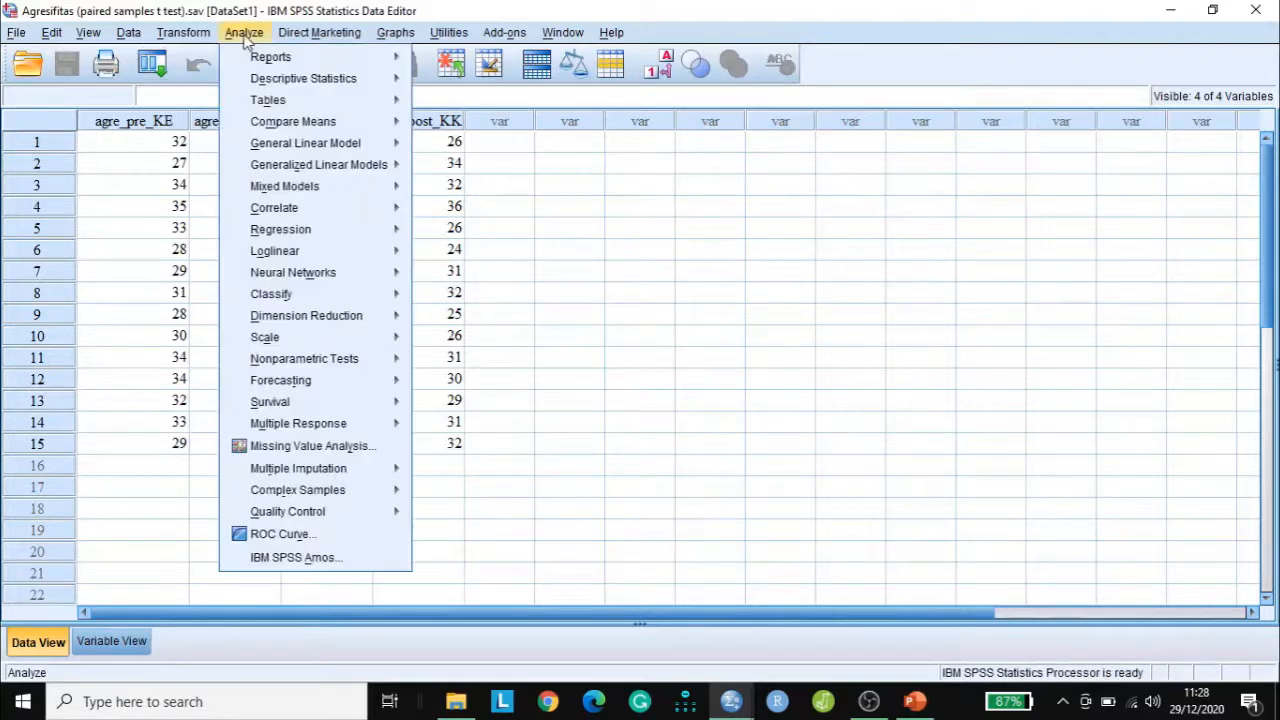
pyautogui.moveTo(322, 360)
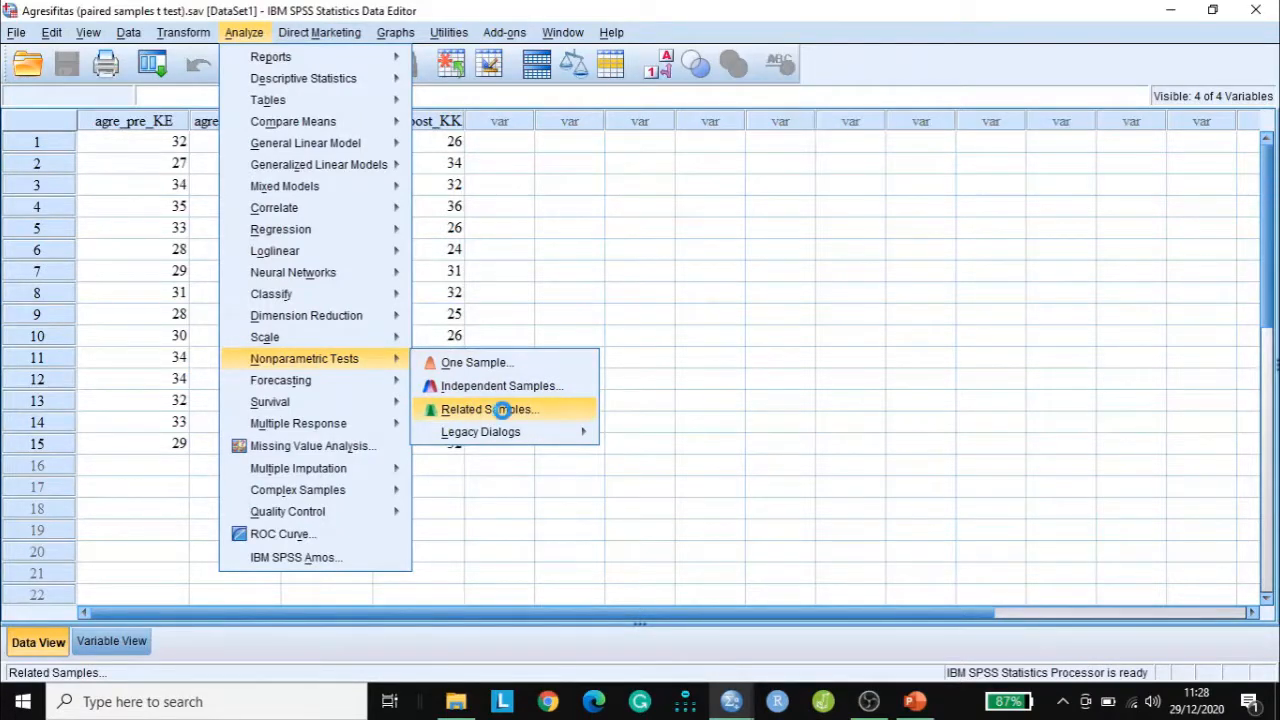
pyautogui.click(505, 418)
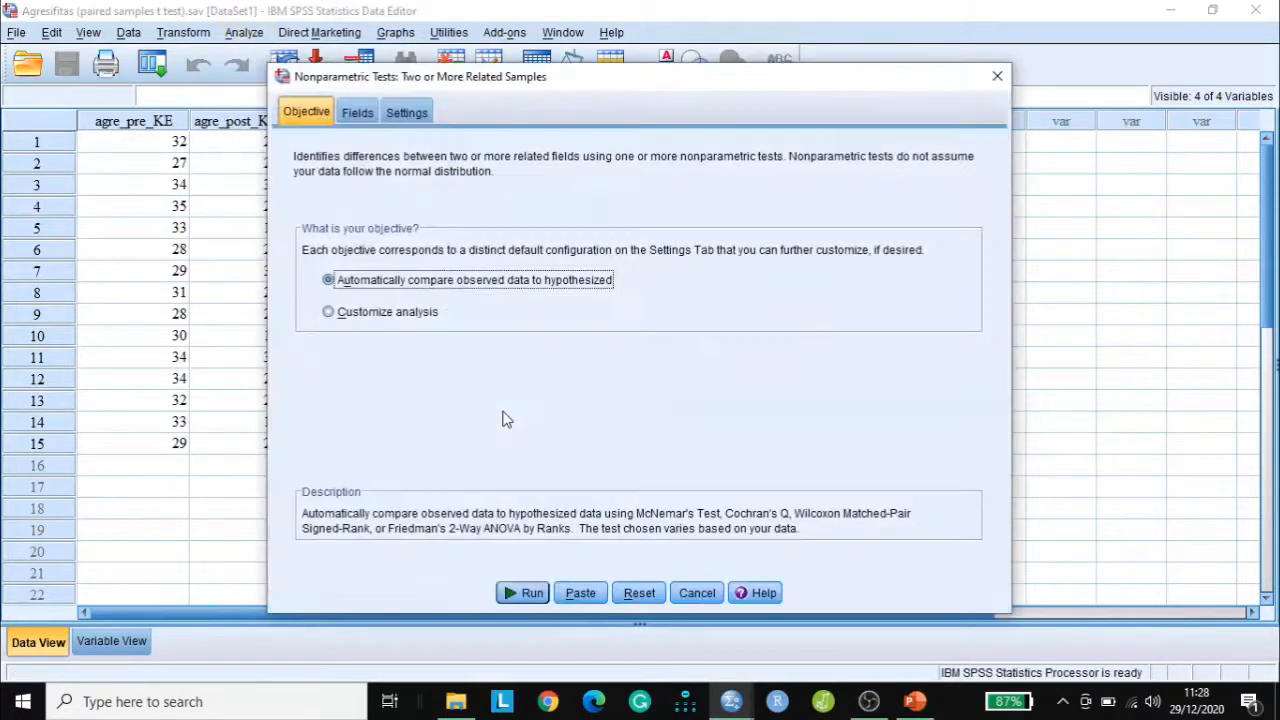
pyautogui.click(523, 592)
pyautogui.click(650, 372)
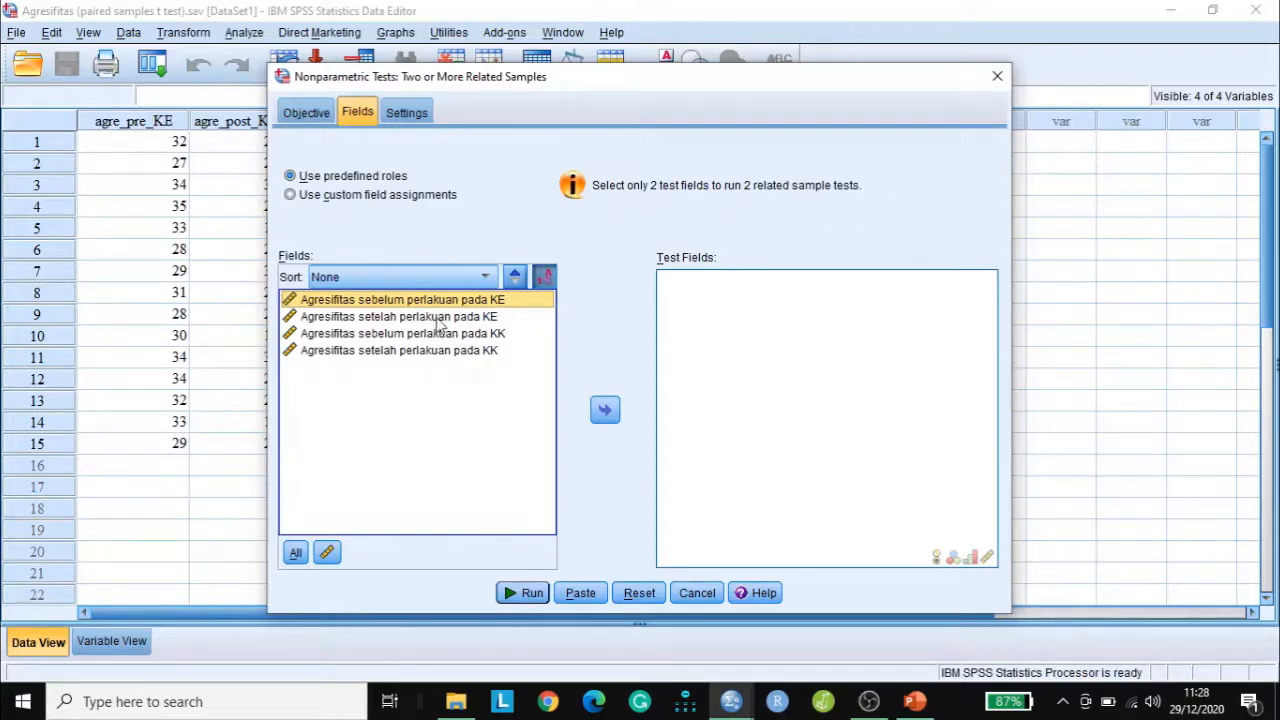
# - Add Agresifitas sebelum and setelah perlakuan pada KE as the two test fields and run the related-samples test
pyautogui.click(606, 410)
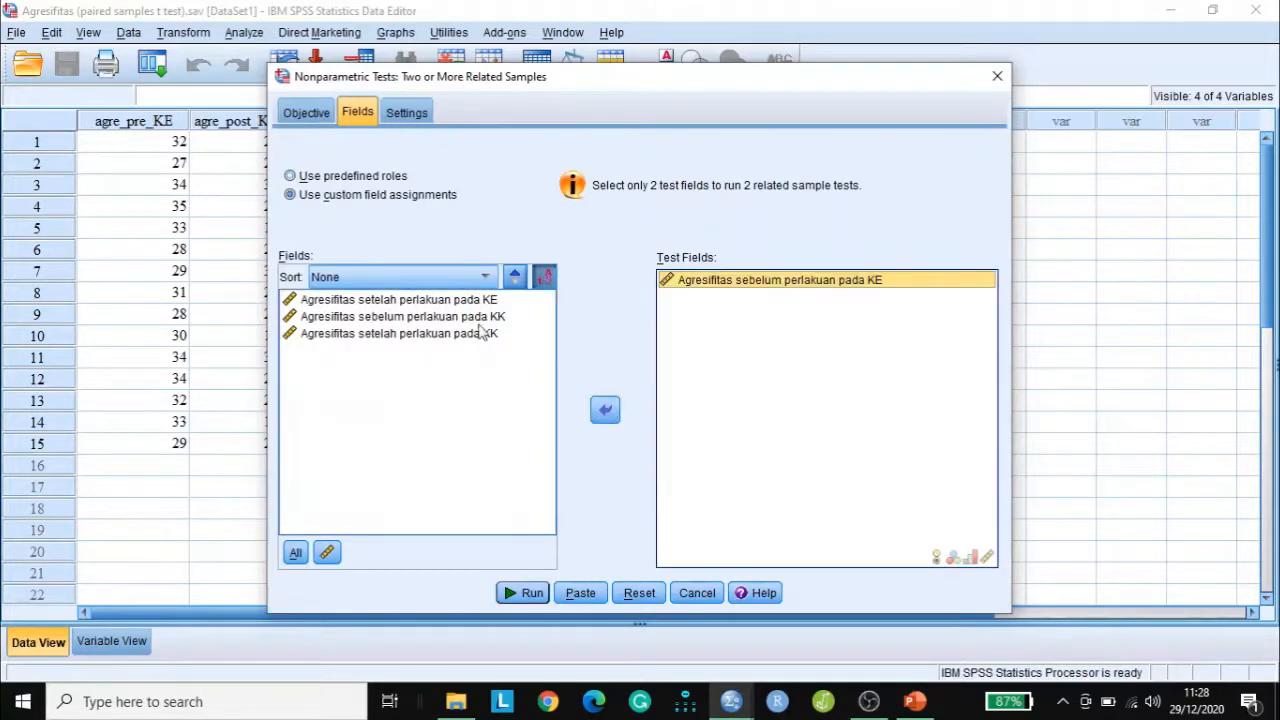
pyautogui.click(457, 300)
pyautogui.click(605, 412)
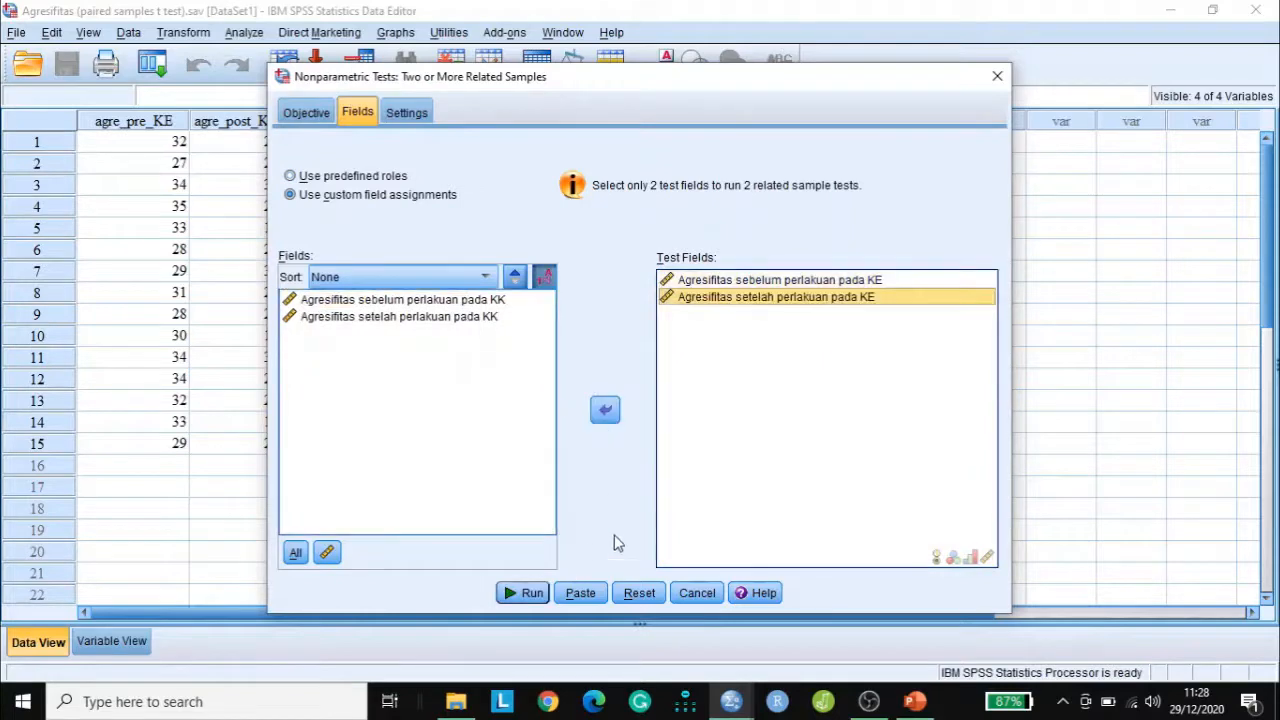
pyautogui.click(527, 594)
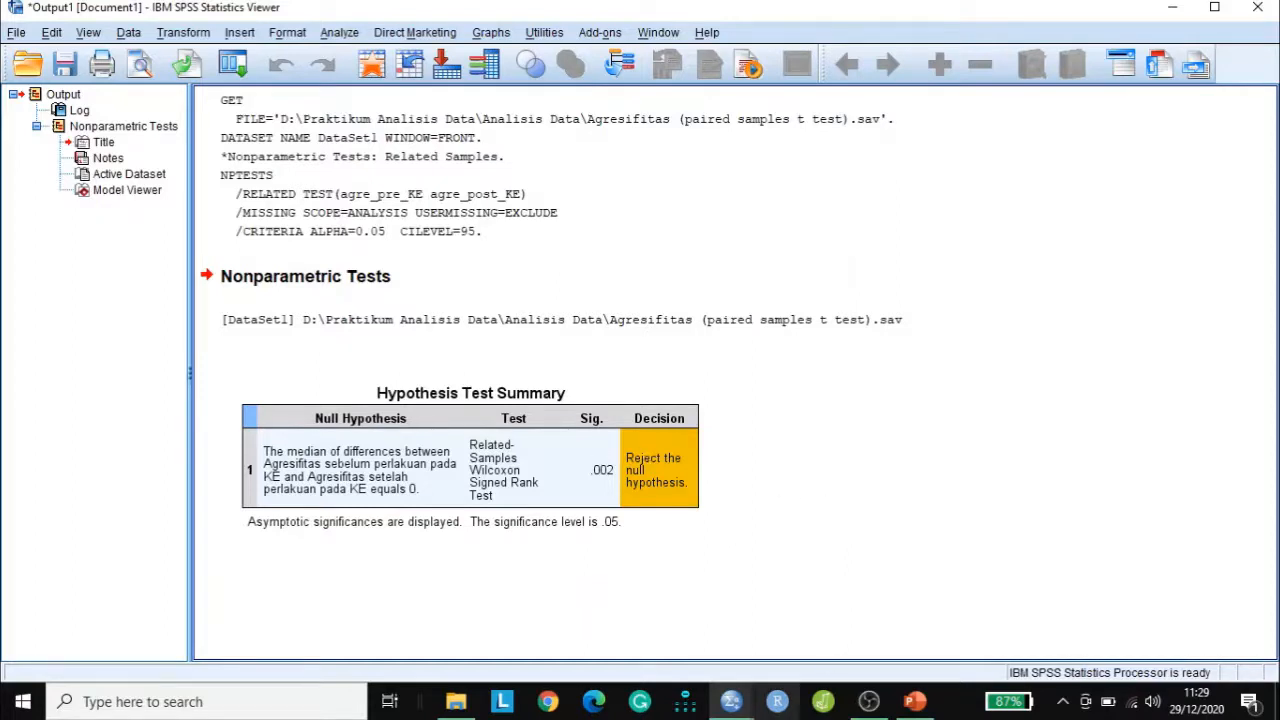
# - Return to the paired samples data set and reopen the nonparametric related-samples test
pyautogui.click(740, 708)
pyautogui.click(816, 608)
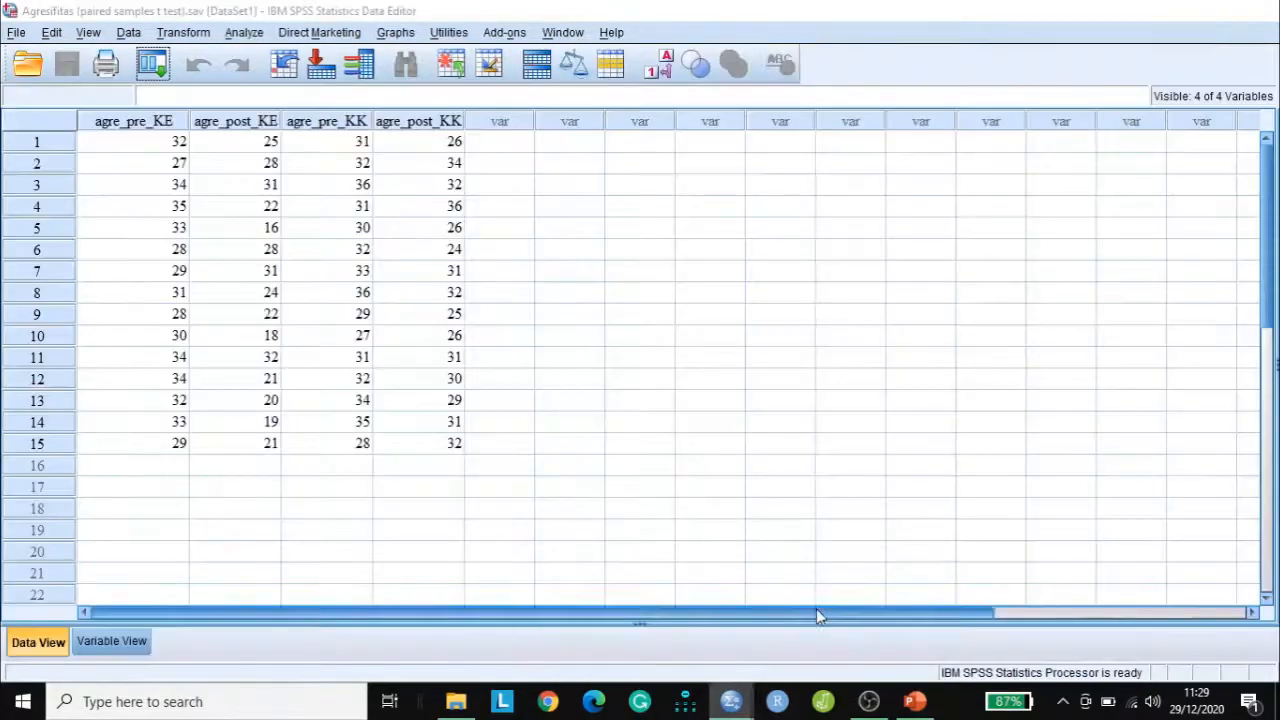
pyautogui.click(244, 32)
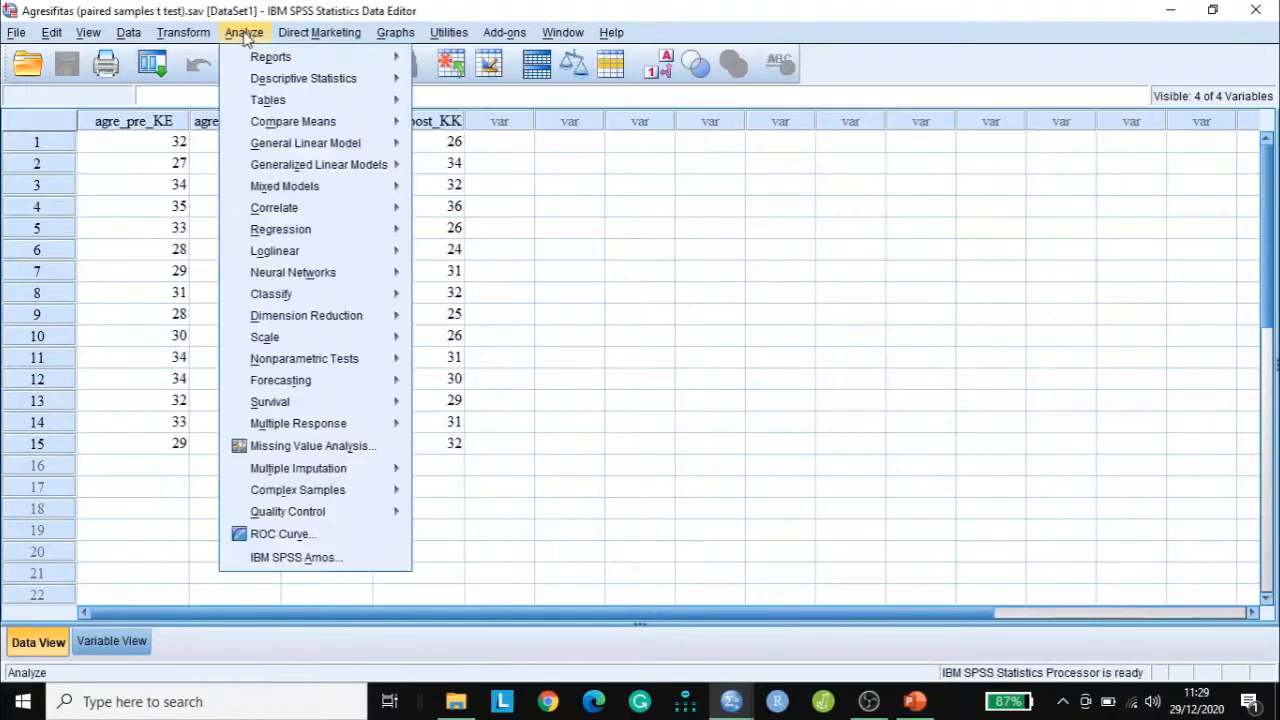
pyautogui.moveTo(293, 166)
pyautogui.moveTo(300, 362)
pyautogui.click(470, 411)
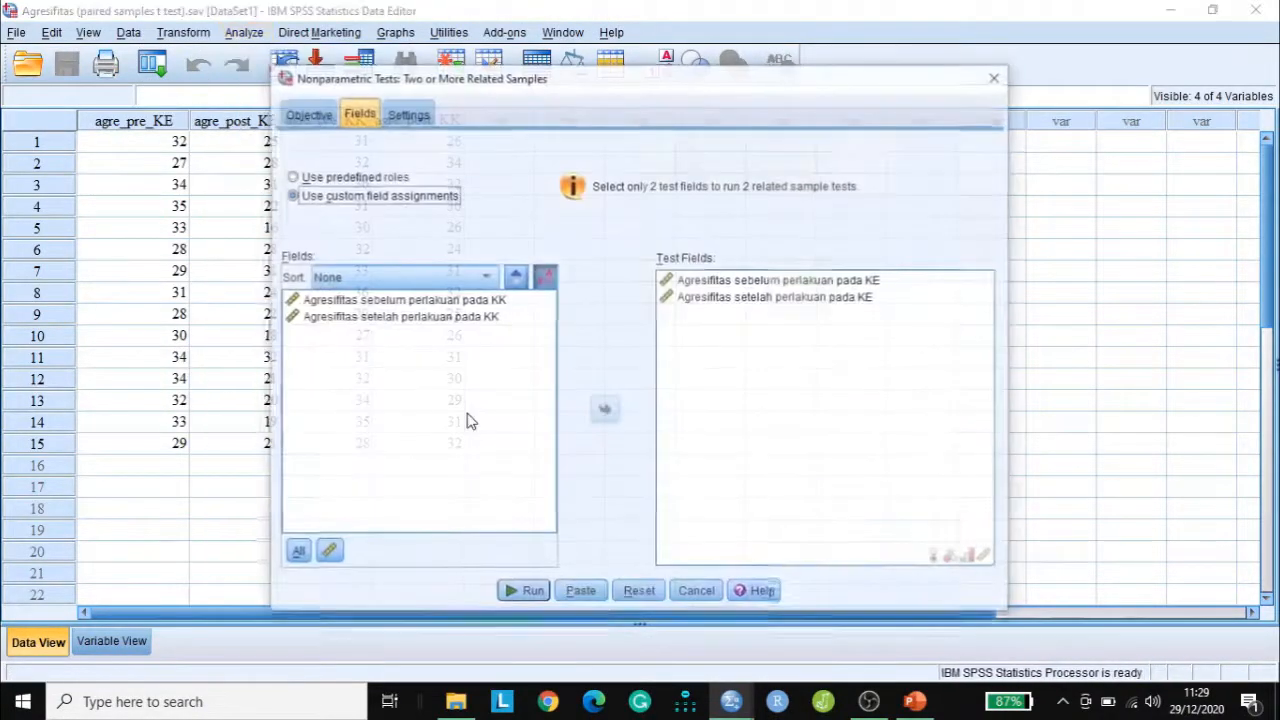
# - Remove both KE variables, sebelum and setelah perlakuan, from the test fields
pyautogui.click(736, 282)
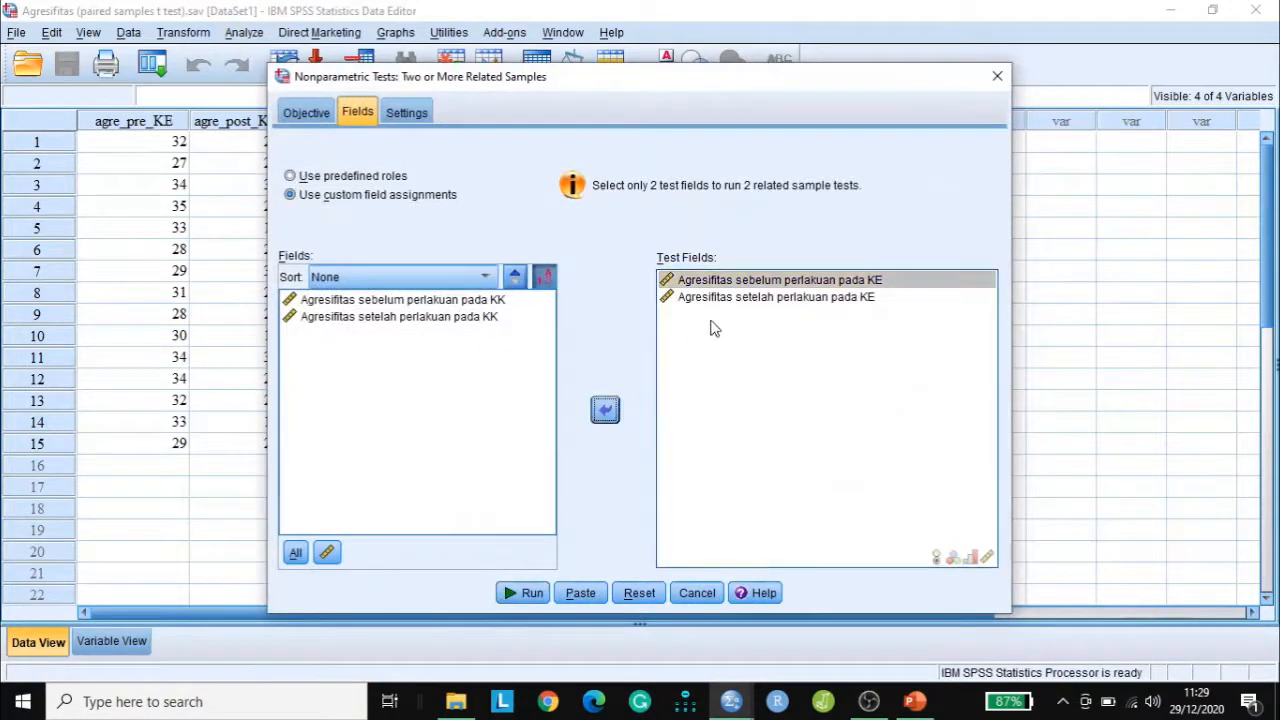
pyautogui.click(604, 410)
pyautogui.click(723, 280)
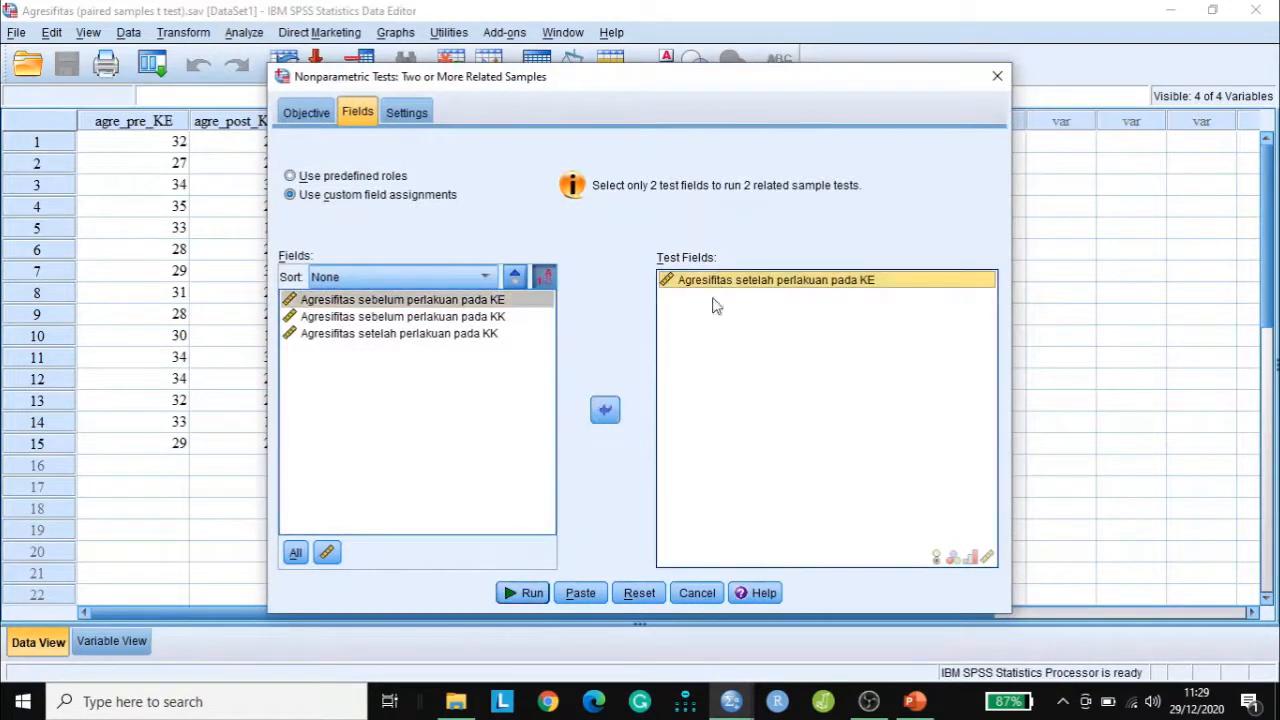
pyautogui.click(604, 410)
# - Add Agresifitas sebelum and setelah perlakuan pada KK as the test fields and run the related-samples test
pyautogui.click(456, 336)
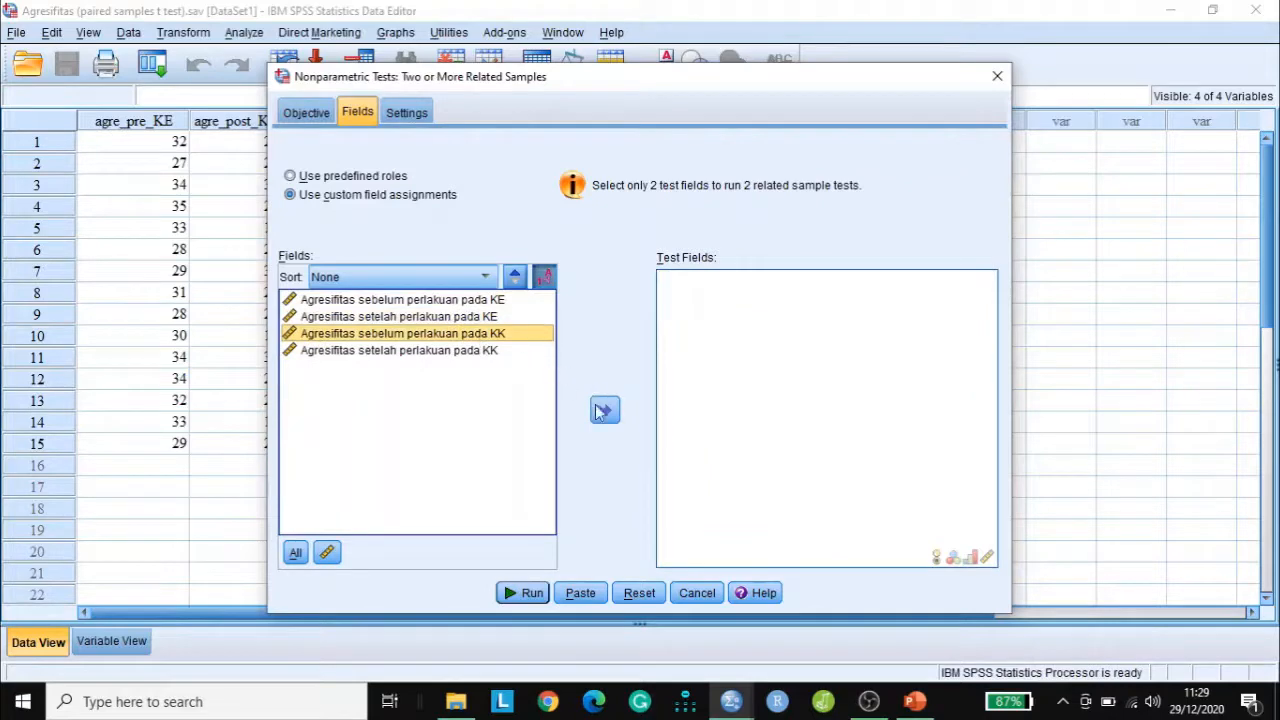
pyautogui.click(604, 410)
pyautogui.click(471, 335)
pyautogui.click(616, 418)
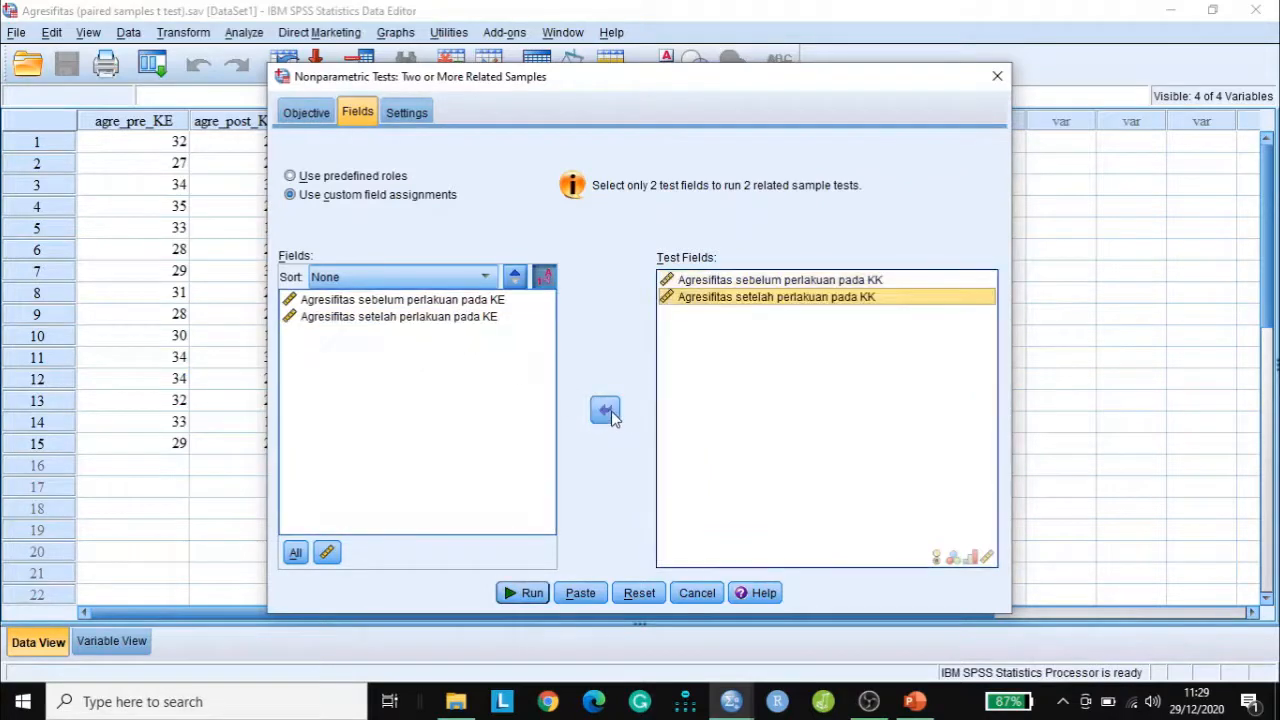
pyautogui.click(526, 593)
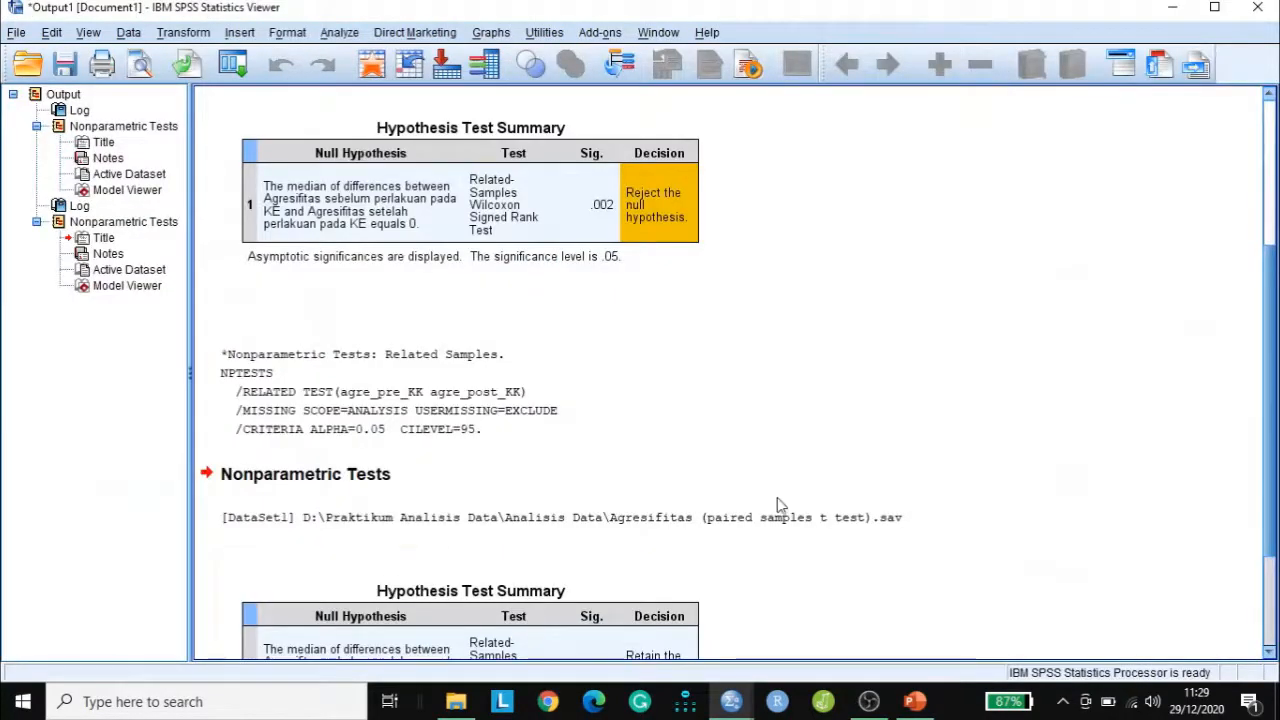
pyautogui.scroll(-3, 758, 517)
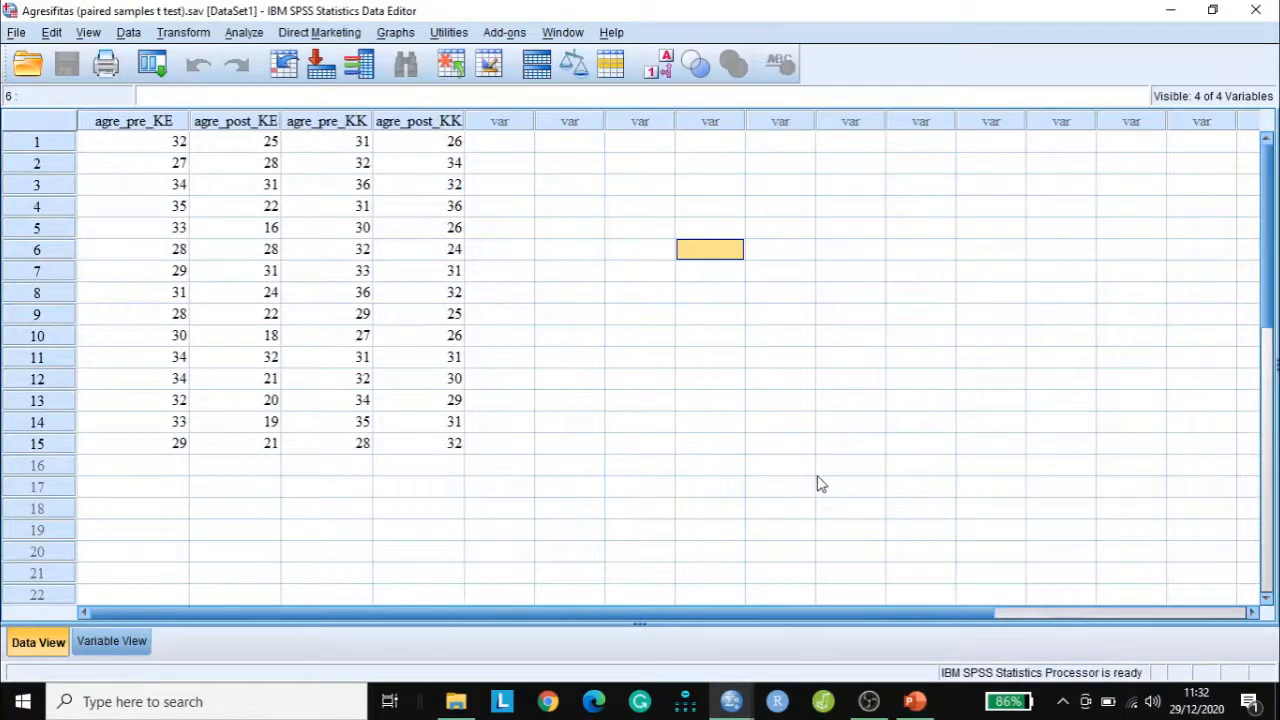
pyautogui.click(258, 35)
pyautogui.moveTo(300, 360)
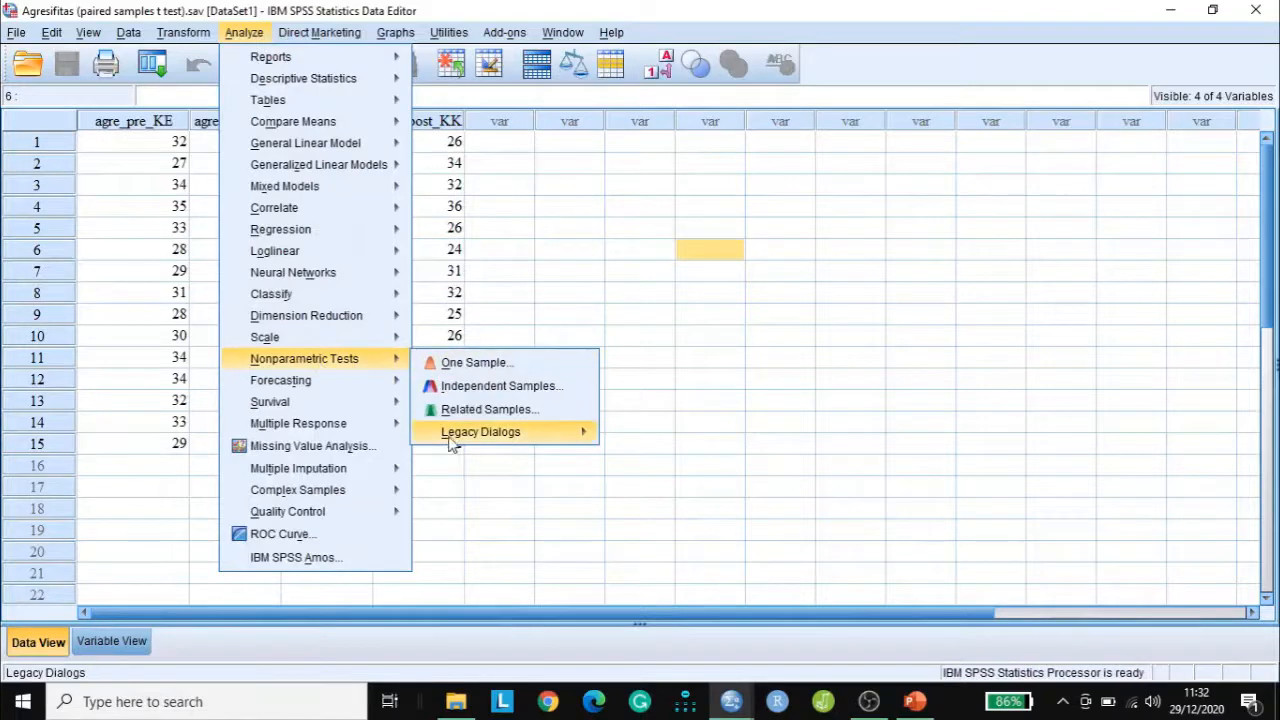
pyautogui.moveTo(458, 441)
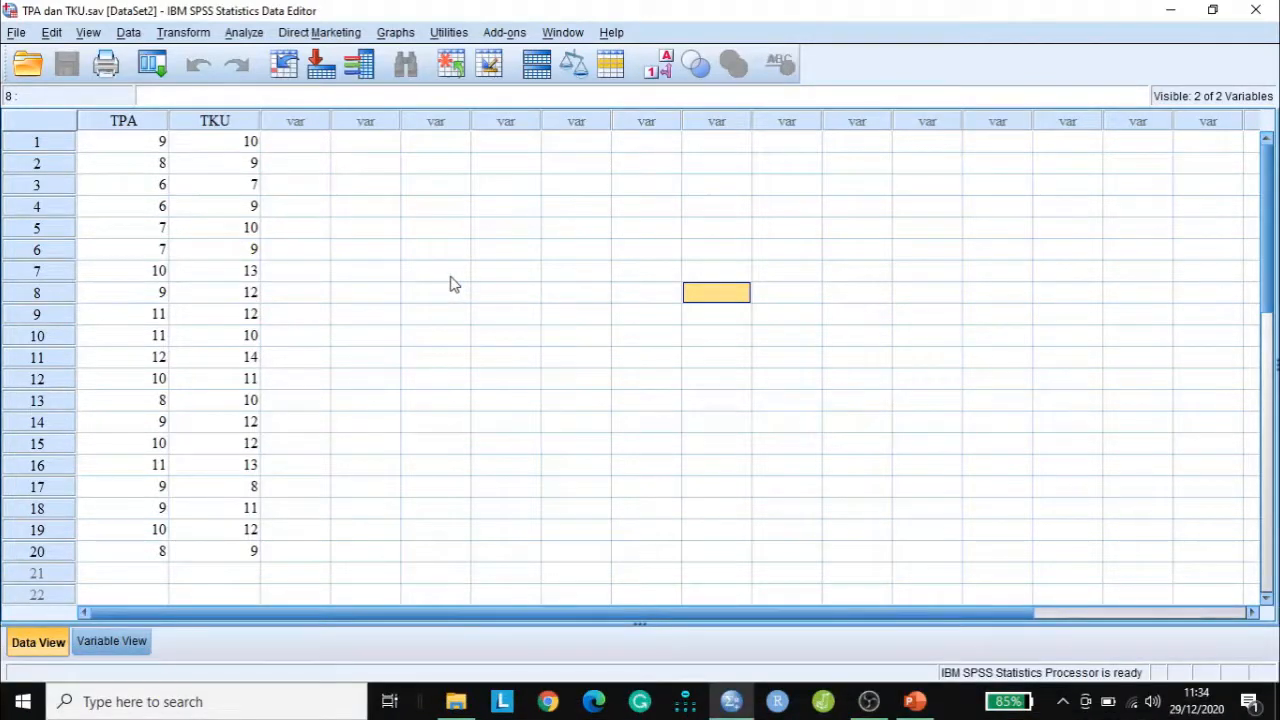
# - Widen the Label column in the variable definitions of TPA dan TKU.sav and return to the data values
pyautogui.click(95, 644)
pyautogui.moveTo(549, 95); pyautogui.dragTo(632, 95)
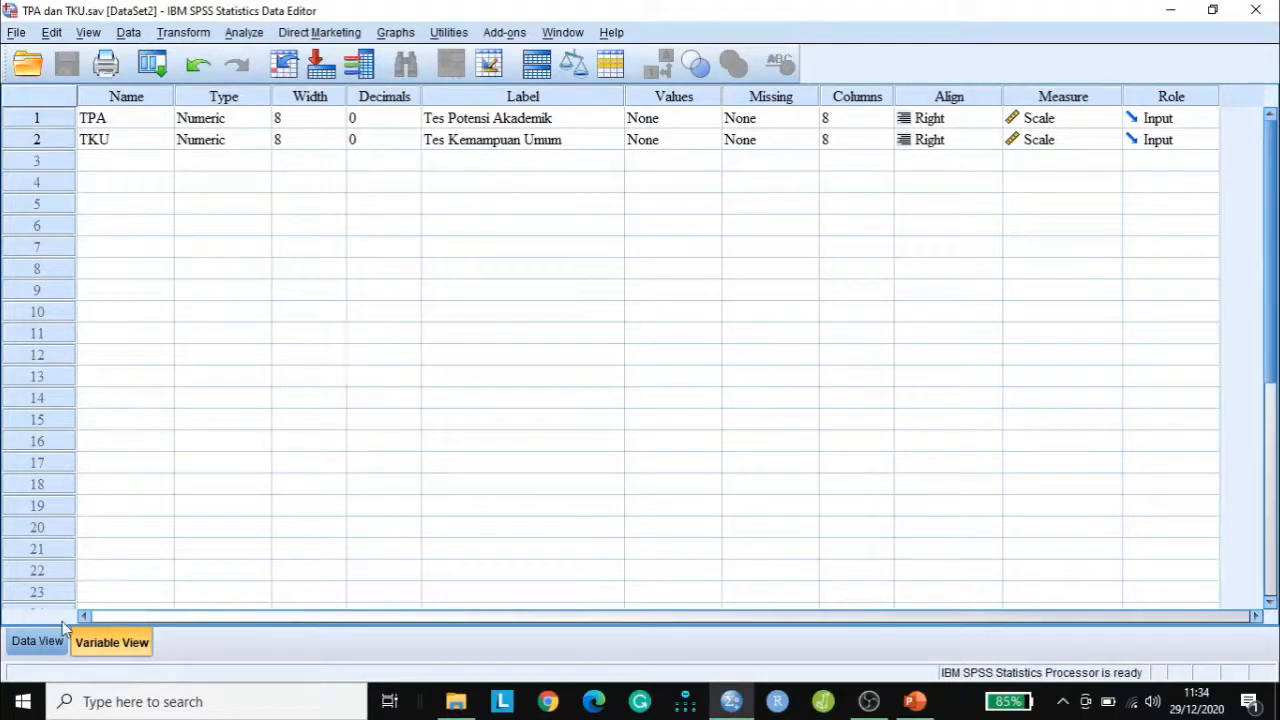
pyautogui.click(37, 643)
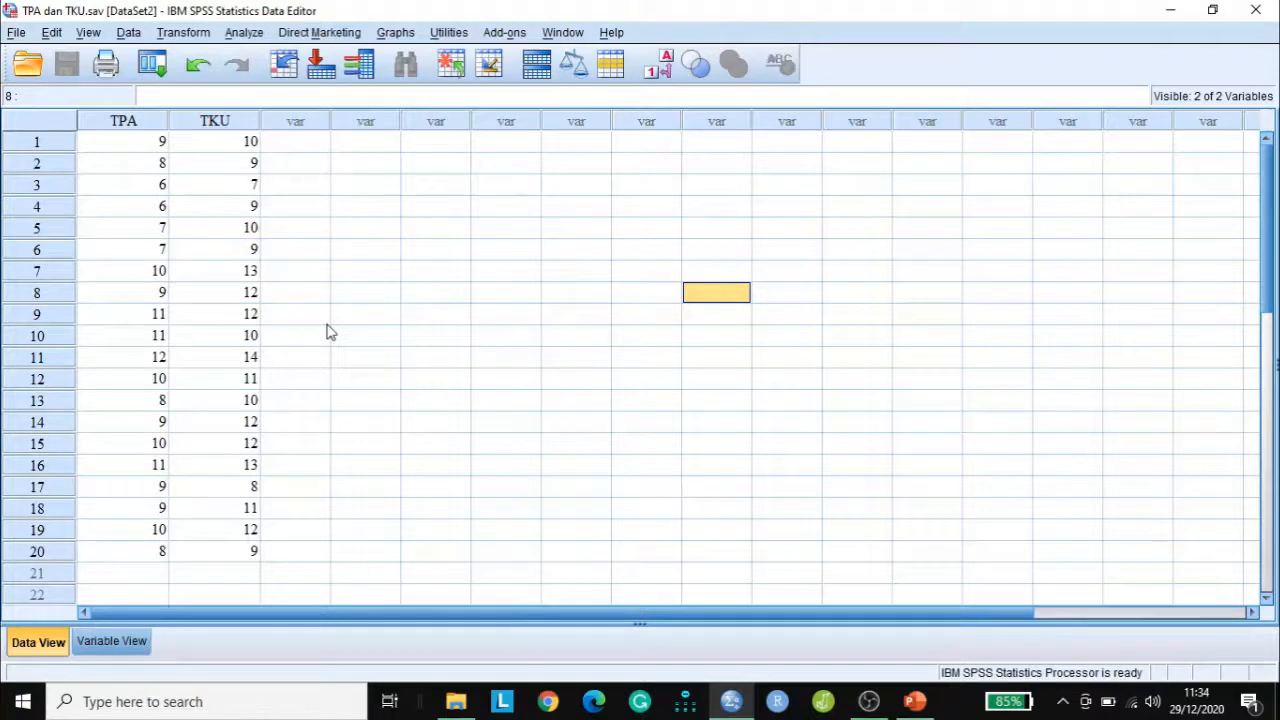
# - Start a bivariate correlation with Tes Potensi Akademik and Tes Kemampuan Umum as its variables
pyautogui.click(244, 33)
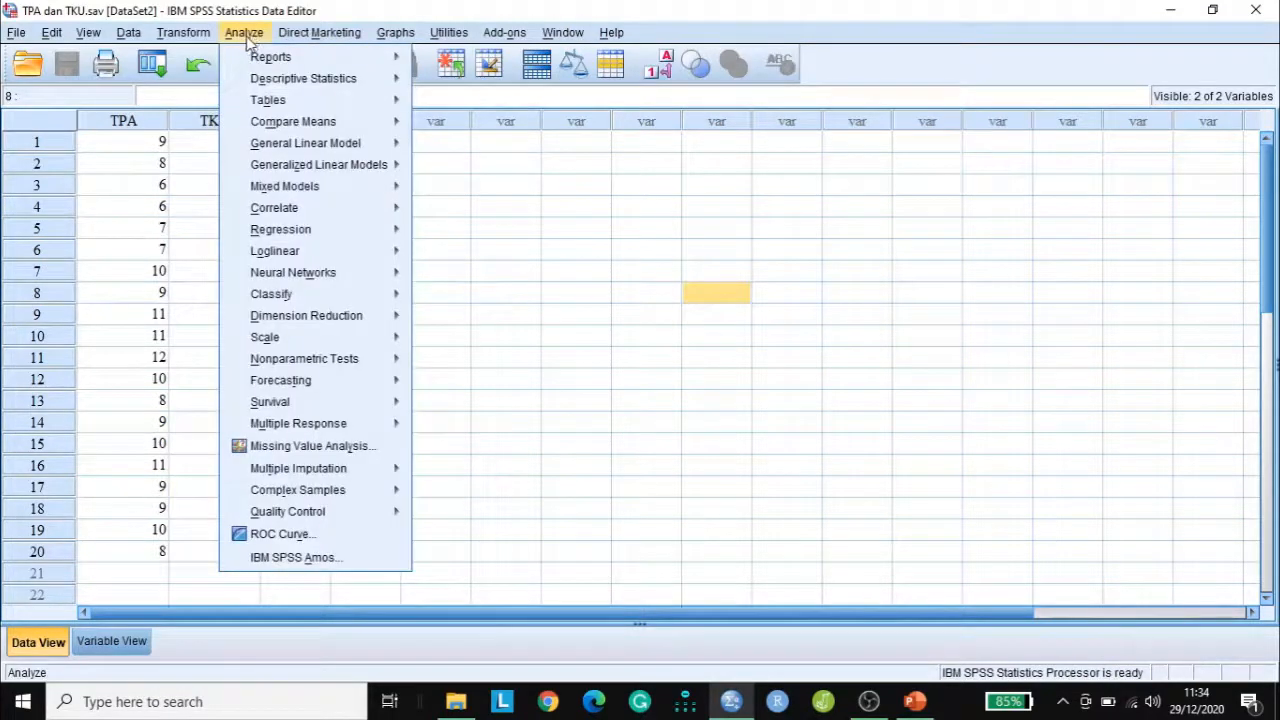
pyautogui.moveTo(264, 207)
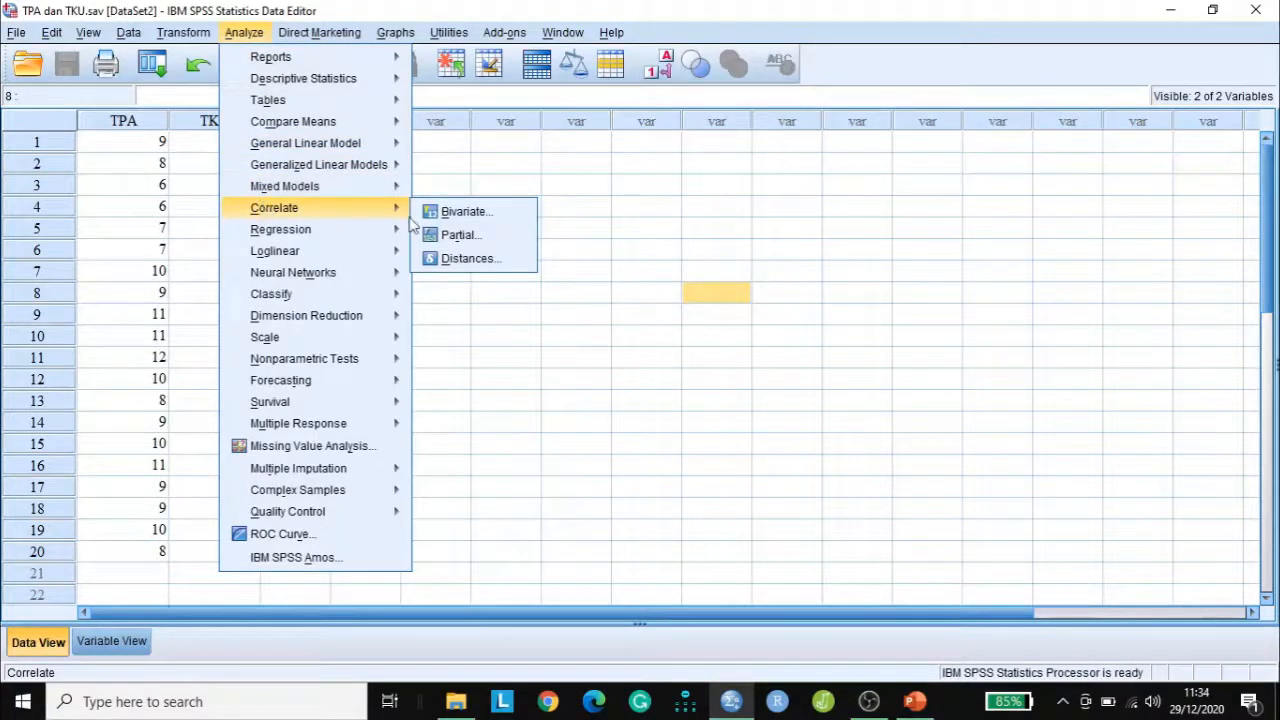
pyautogui.click(489, 221)
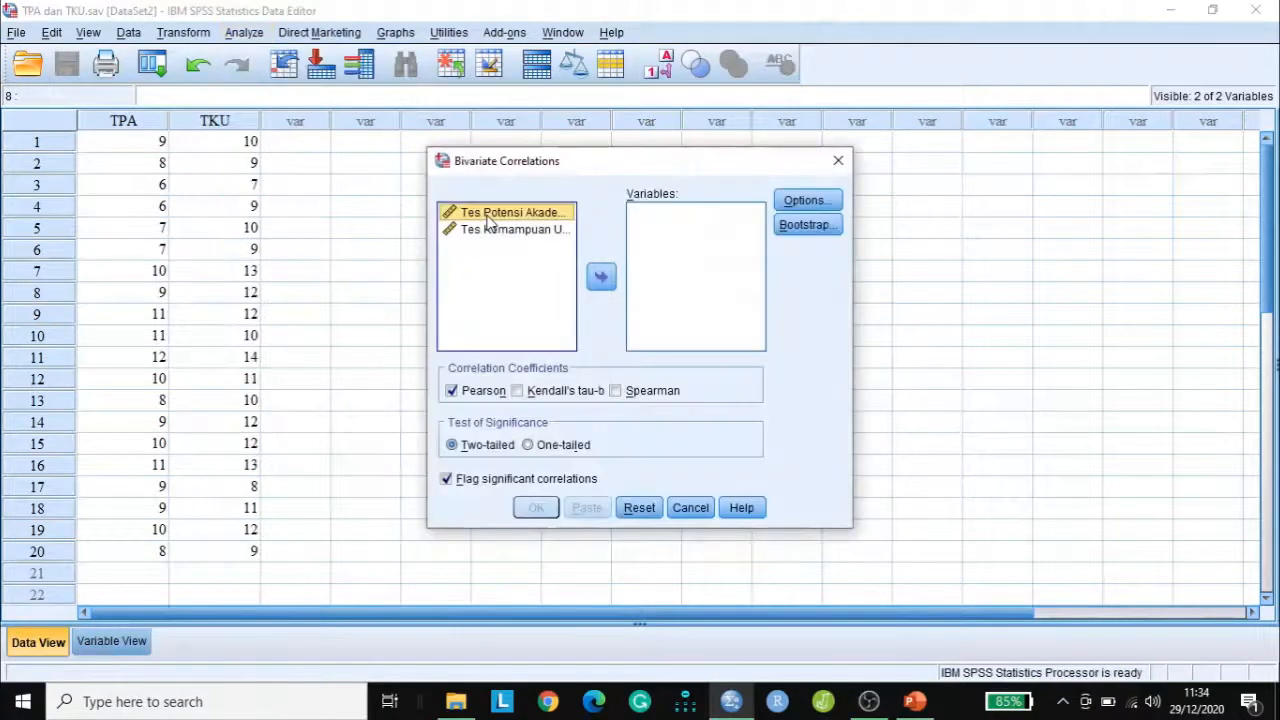
pyautogui.click(599, 277)
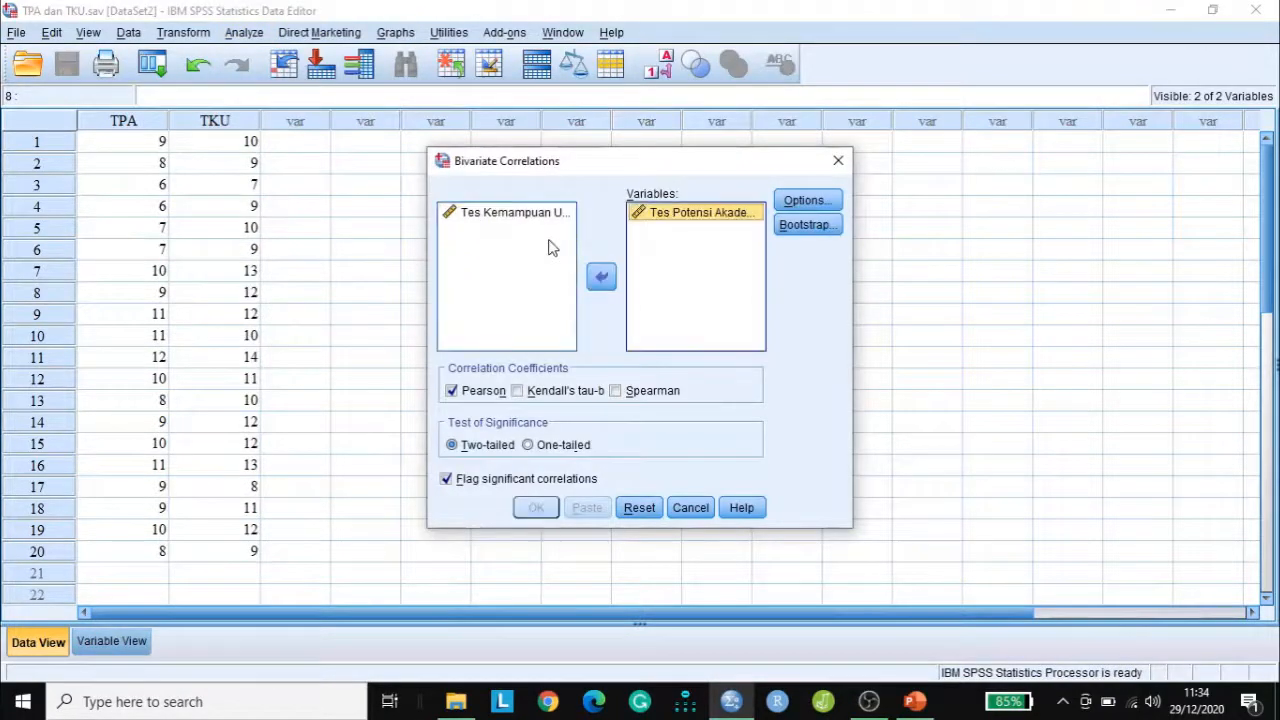
pyautogui.click(517, 213)
pyautogui.click(600, 277)
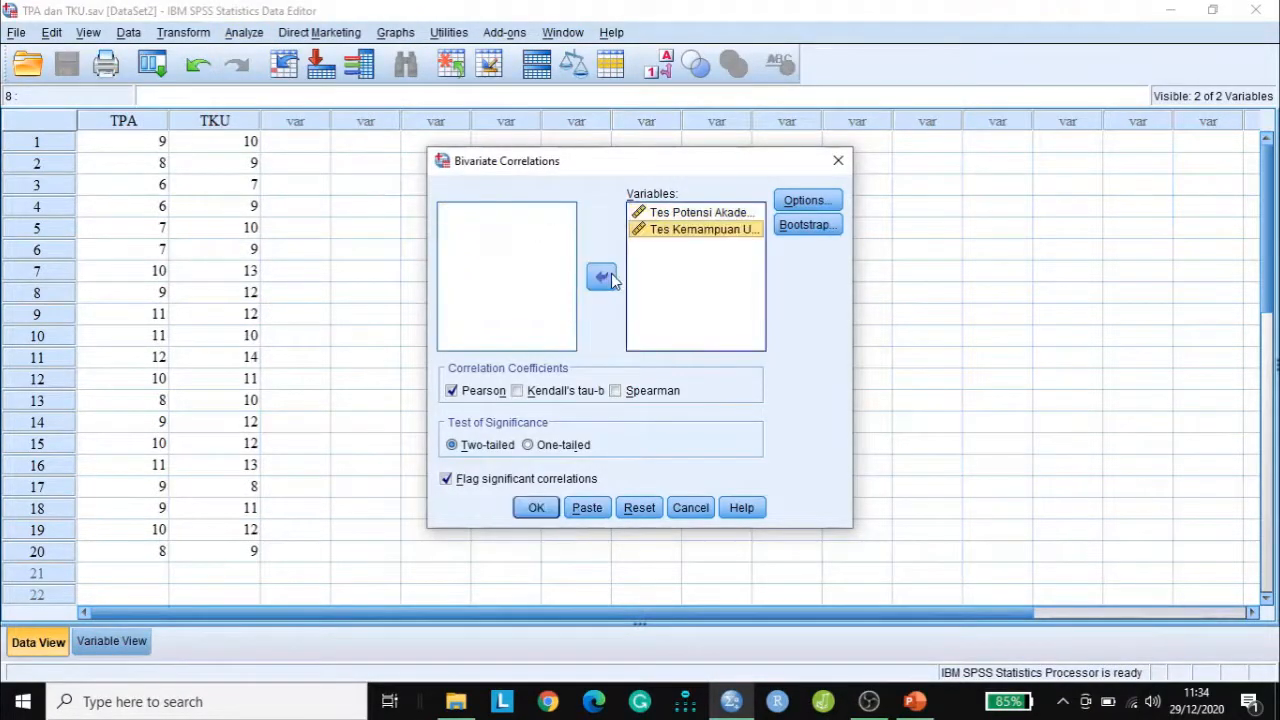
# - Replace the Pearson coefficient with Kendall's tau-b and Spearman, choose the one-tailed significance test, and run the correlation
pyautogui.click(451, 391)
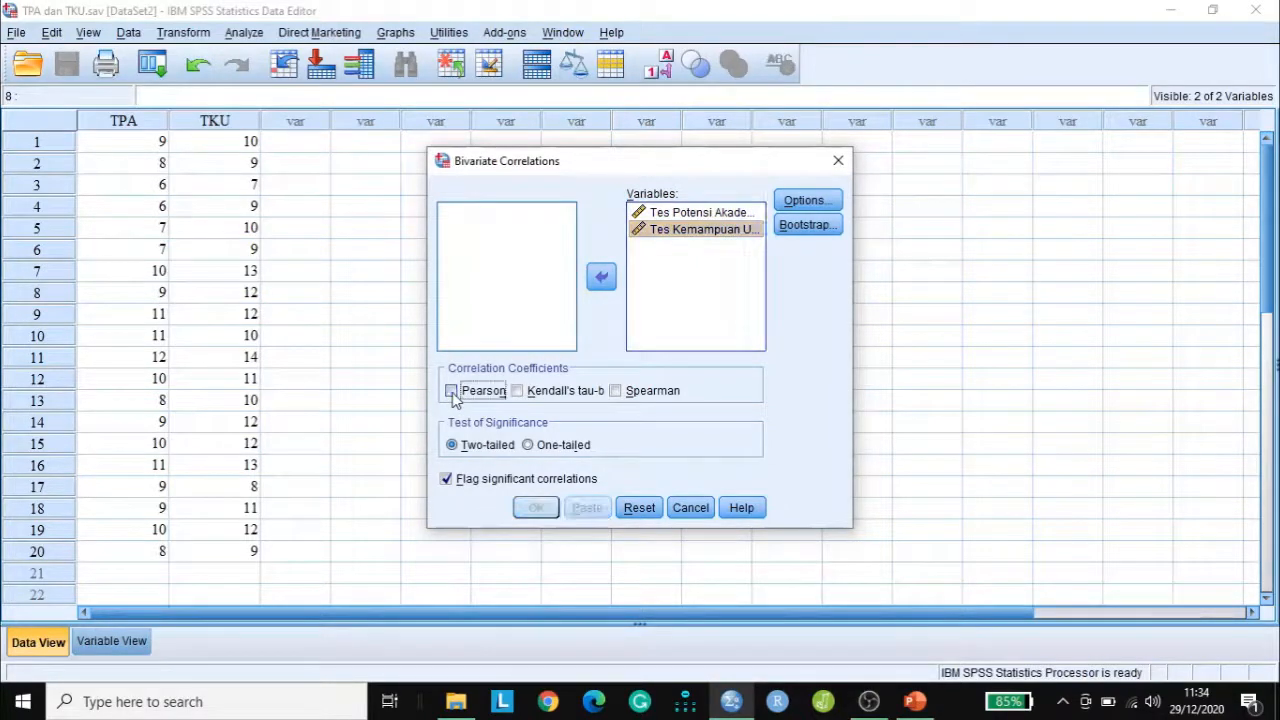
pyautogui.click(518, 392)
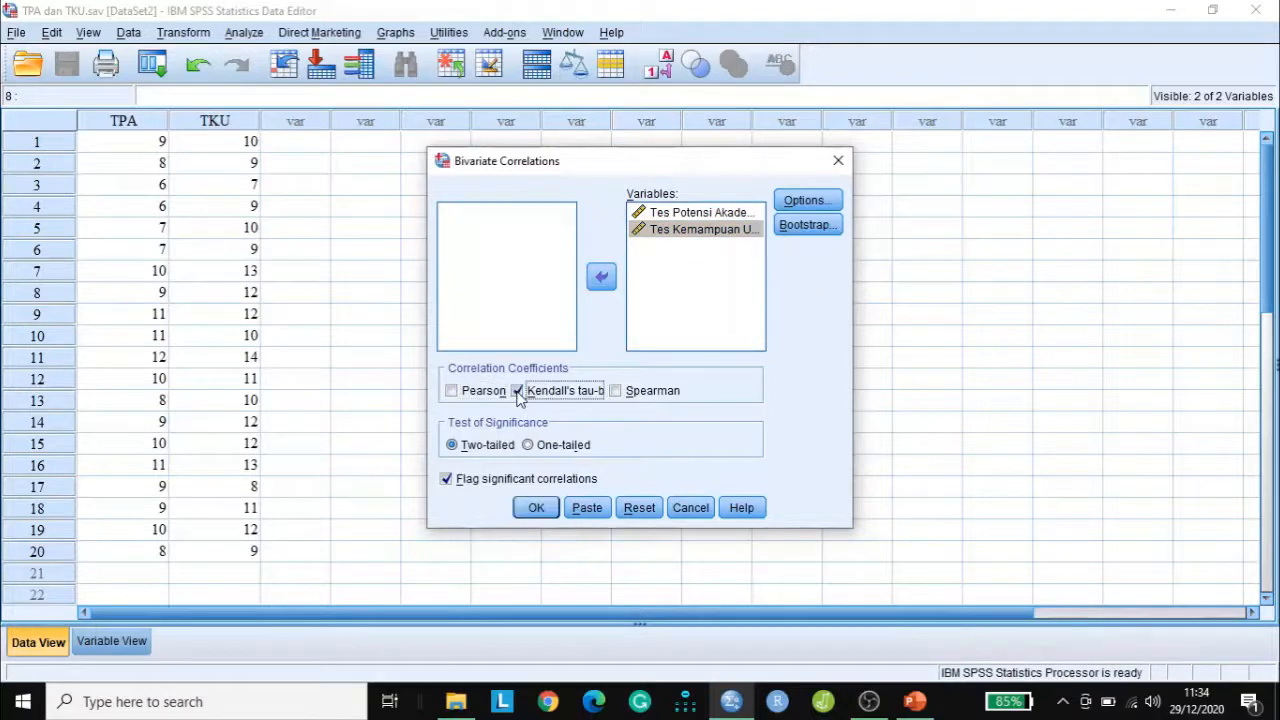
pyautogui.click(638, 394)
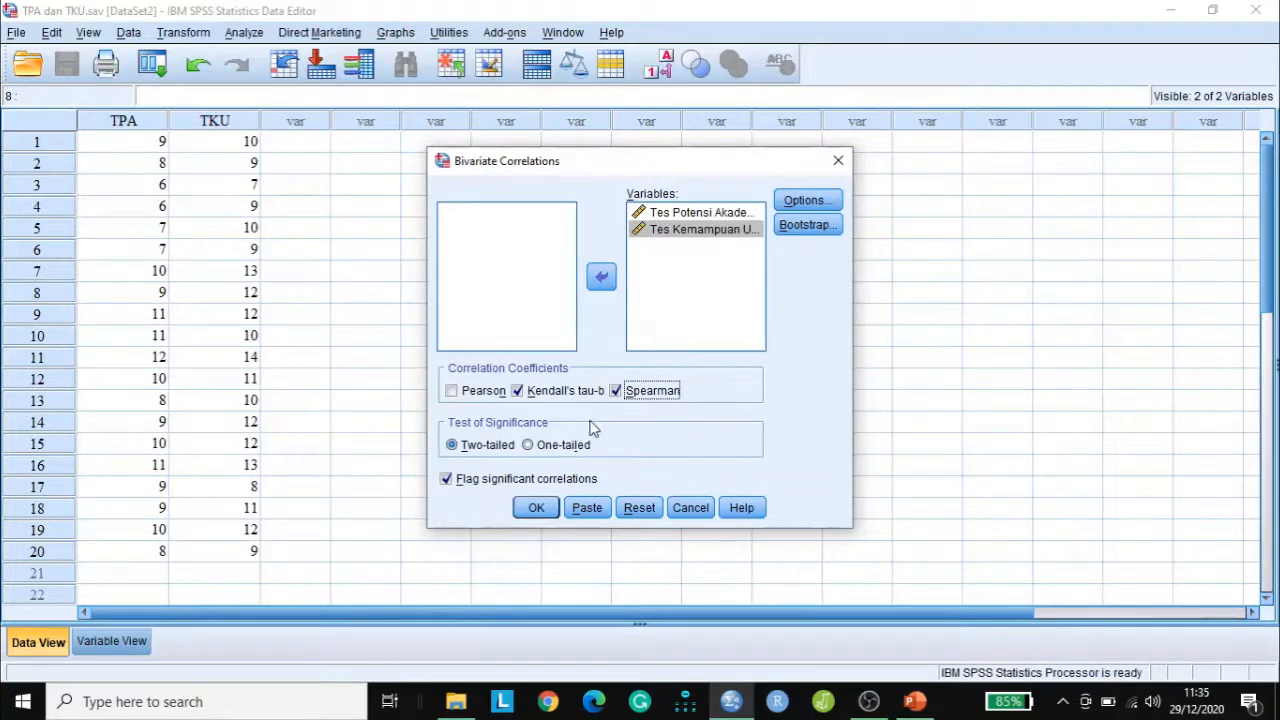
pyautogui.click(528, 446)
pyautogui.click(534, 508)
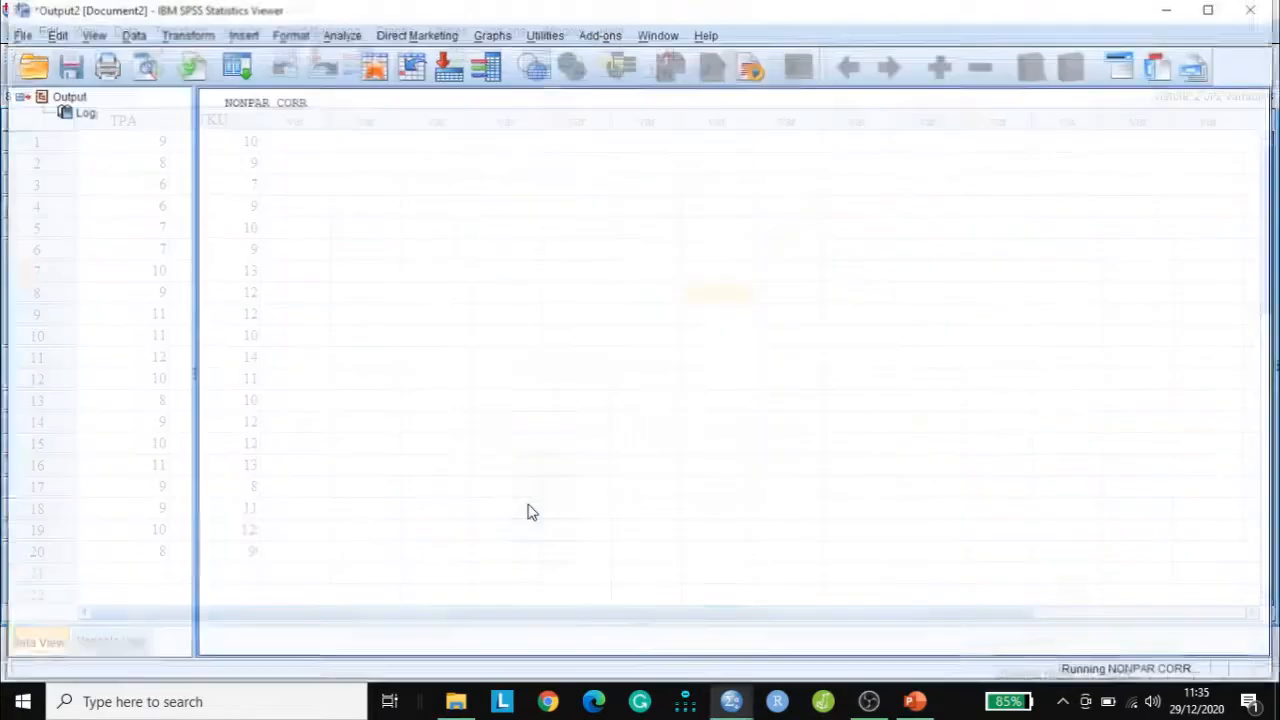